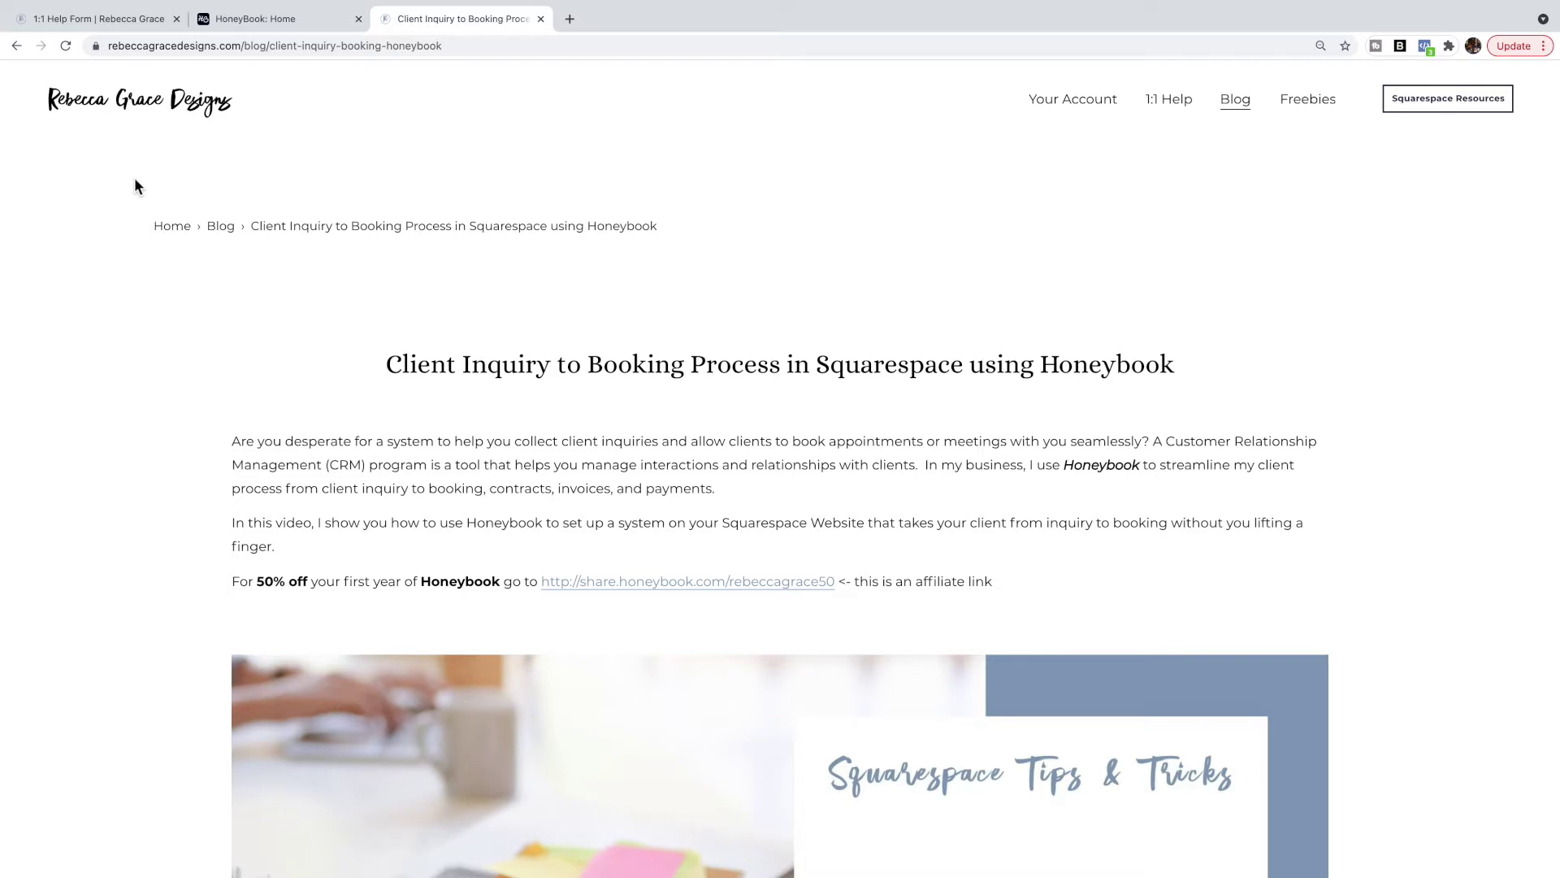
Go to the 1:1 help form page and scroll down to the coaching form.
left_click(127, 18)
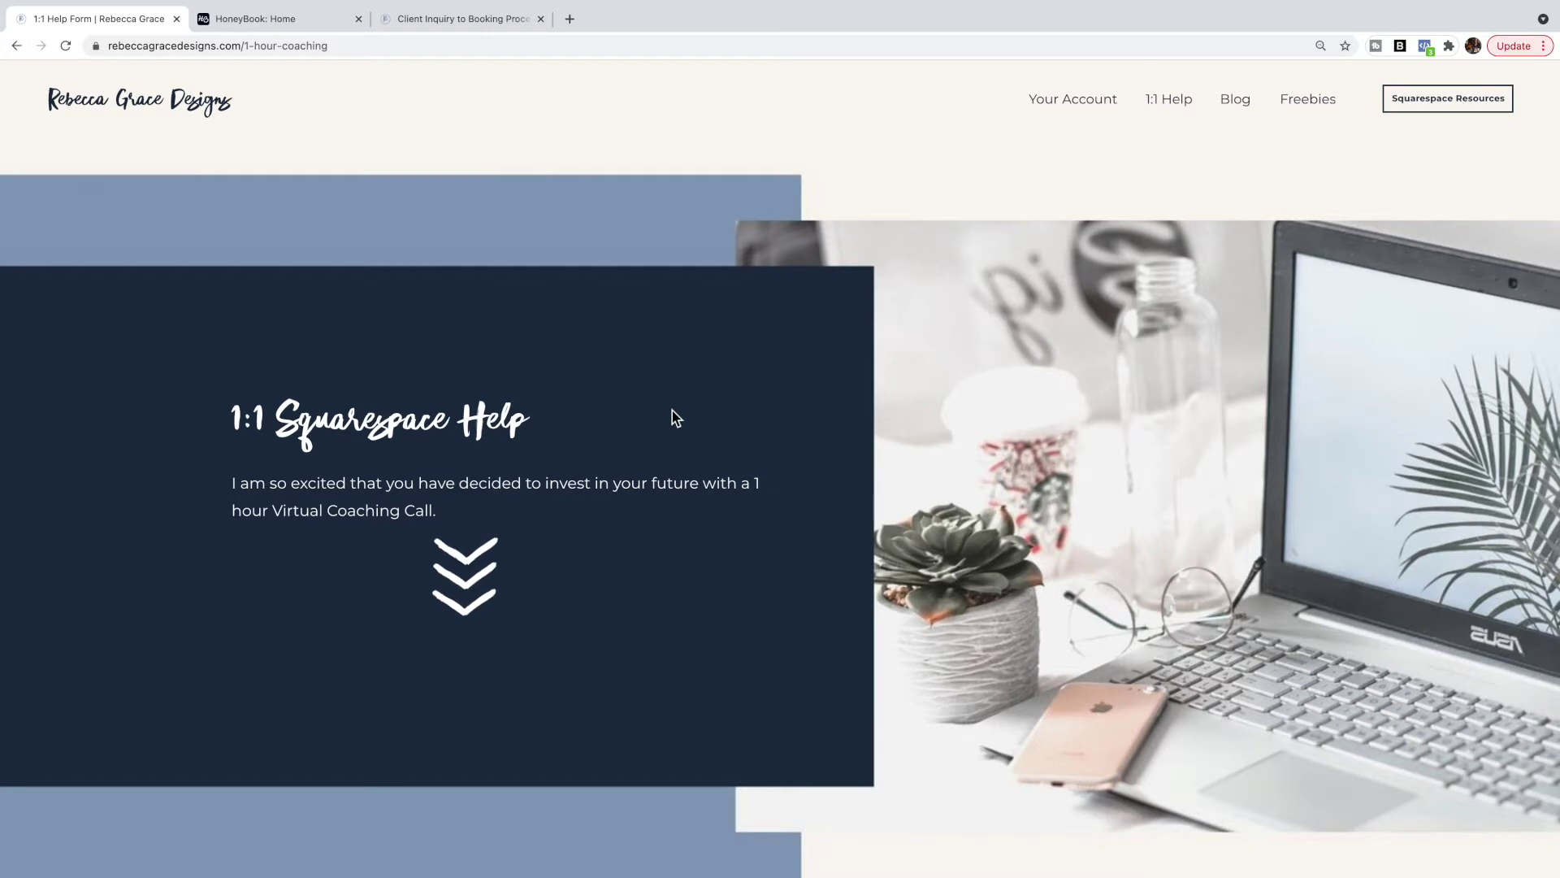
scroll(671, 411, "down", 10)
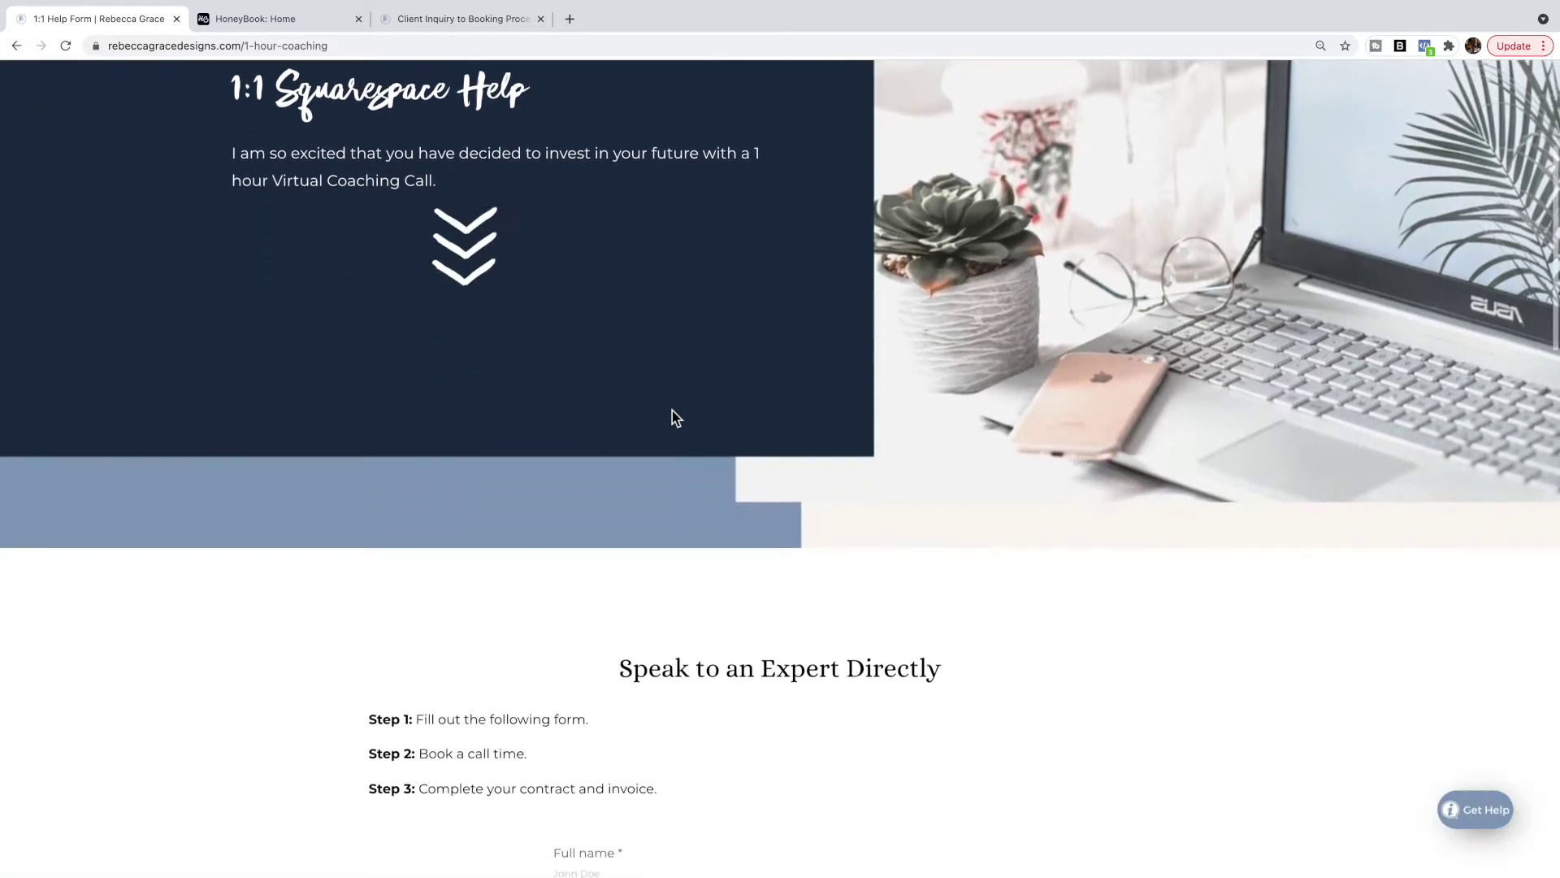
scroll(671, 417, "down", 2)
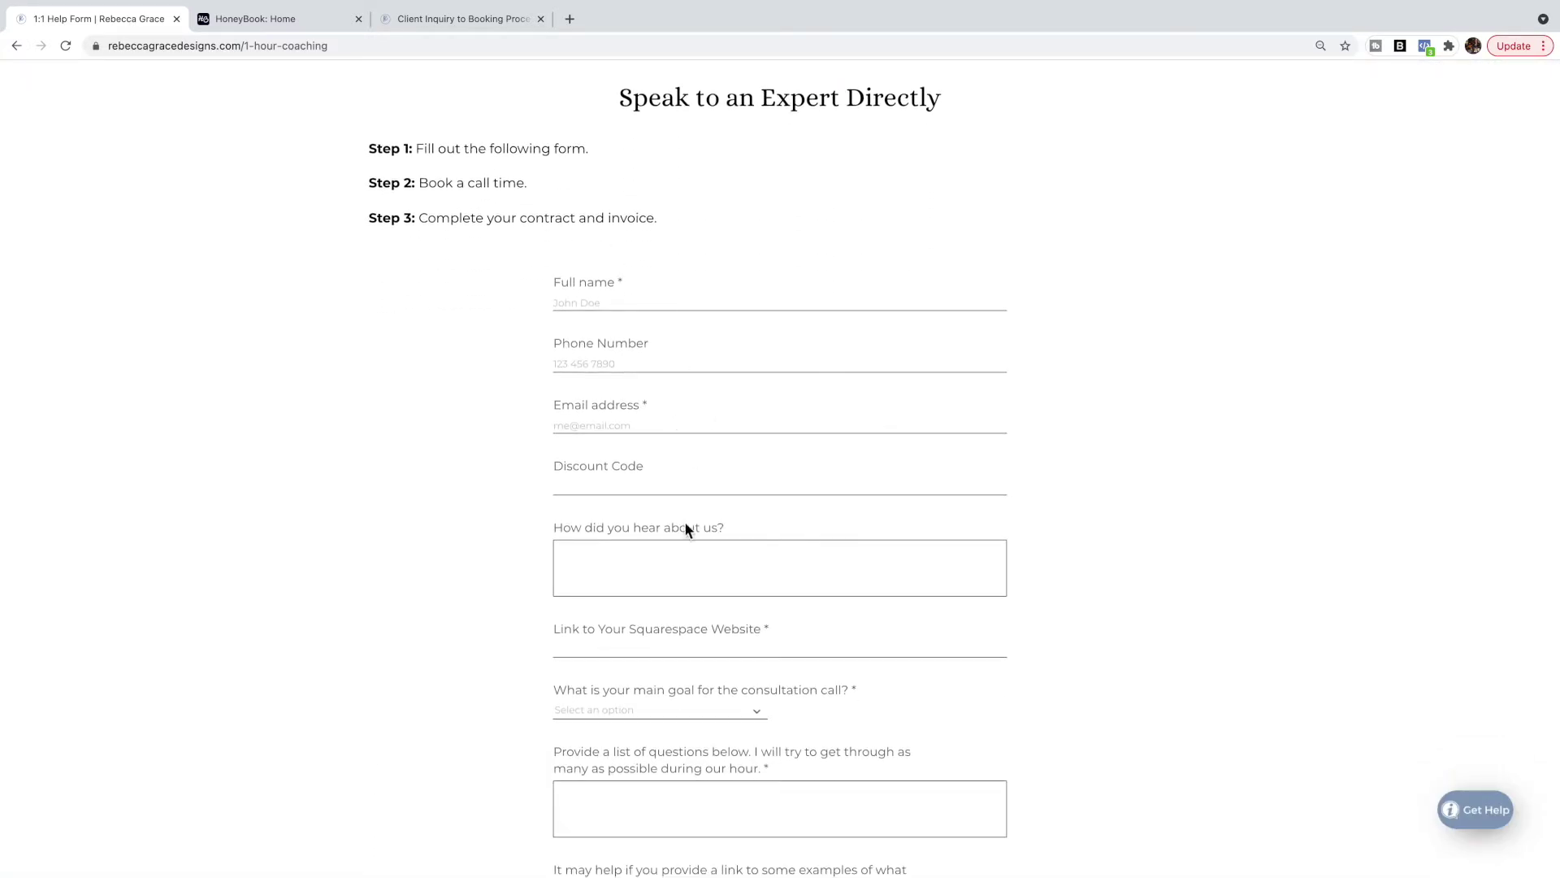
scroll(704, 581, "down", 4)
scroll(705, 581, "down", 2)
scroll(705, 582, "up", 5)
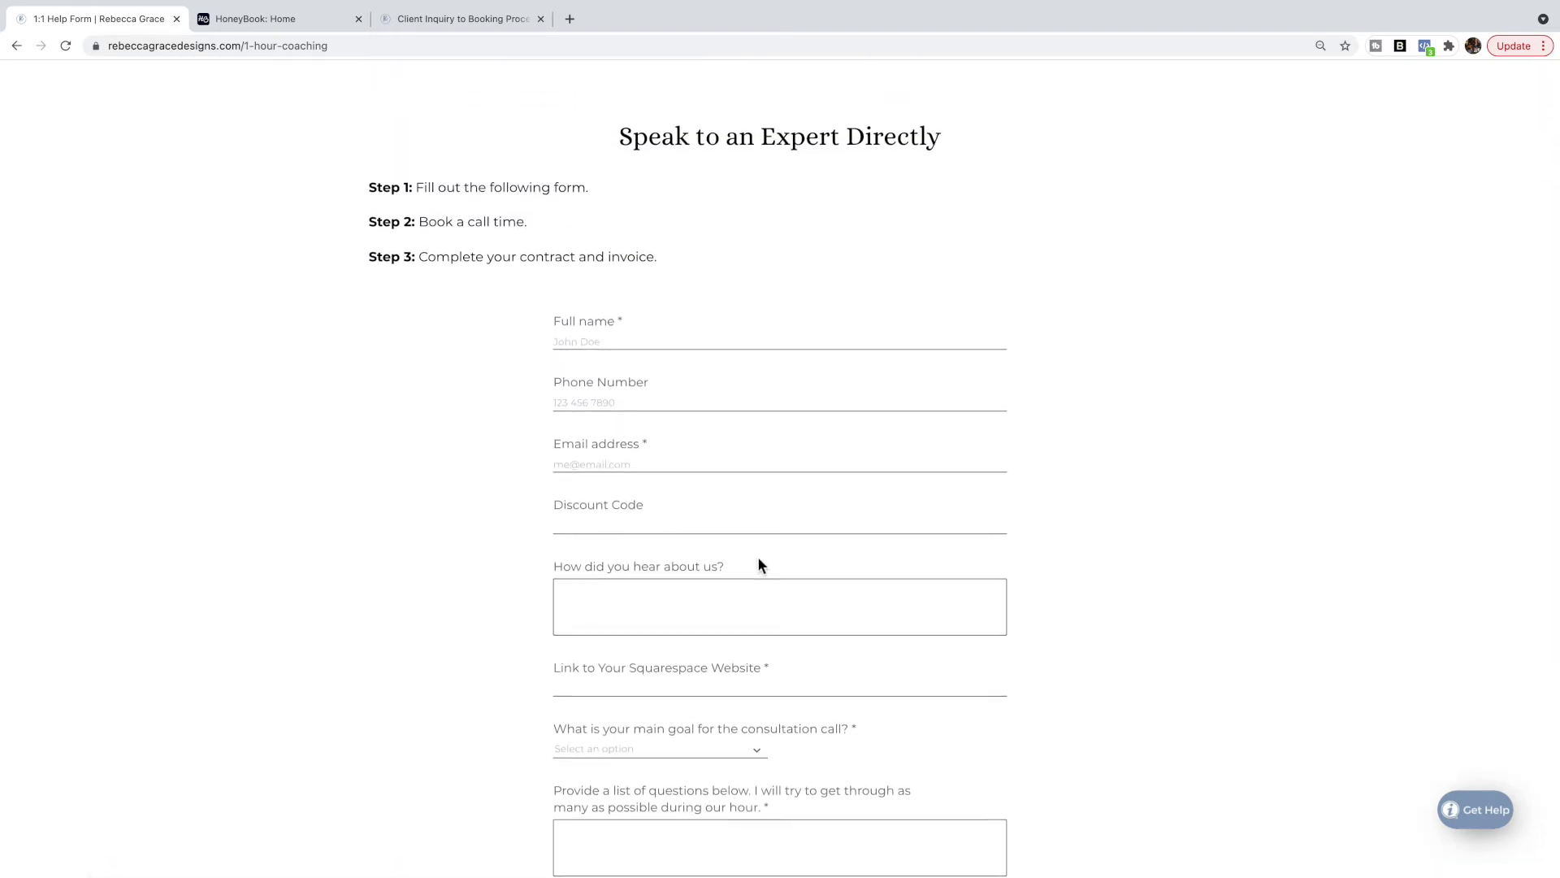
scroll(758, 555, "down", 5)
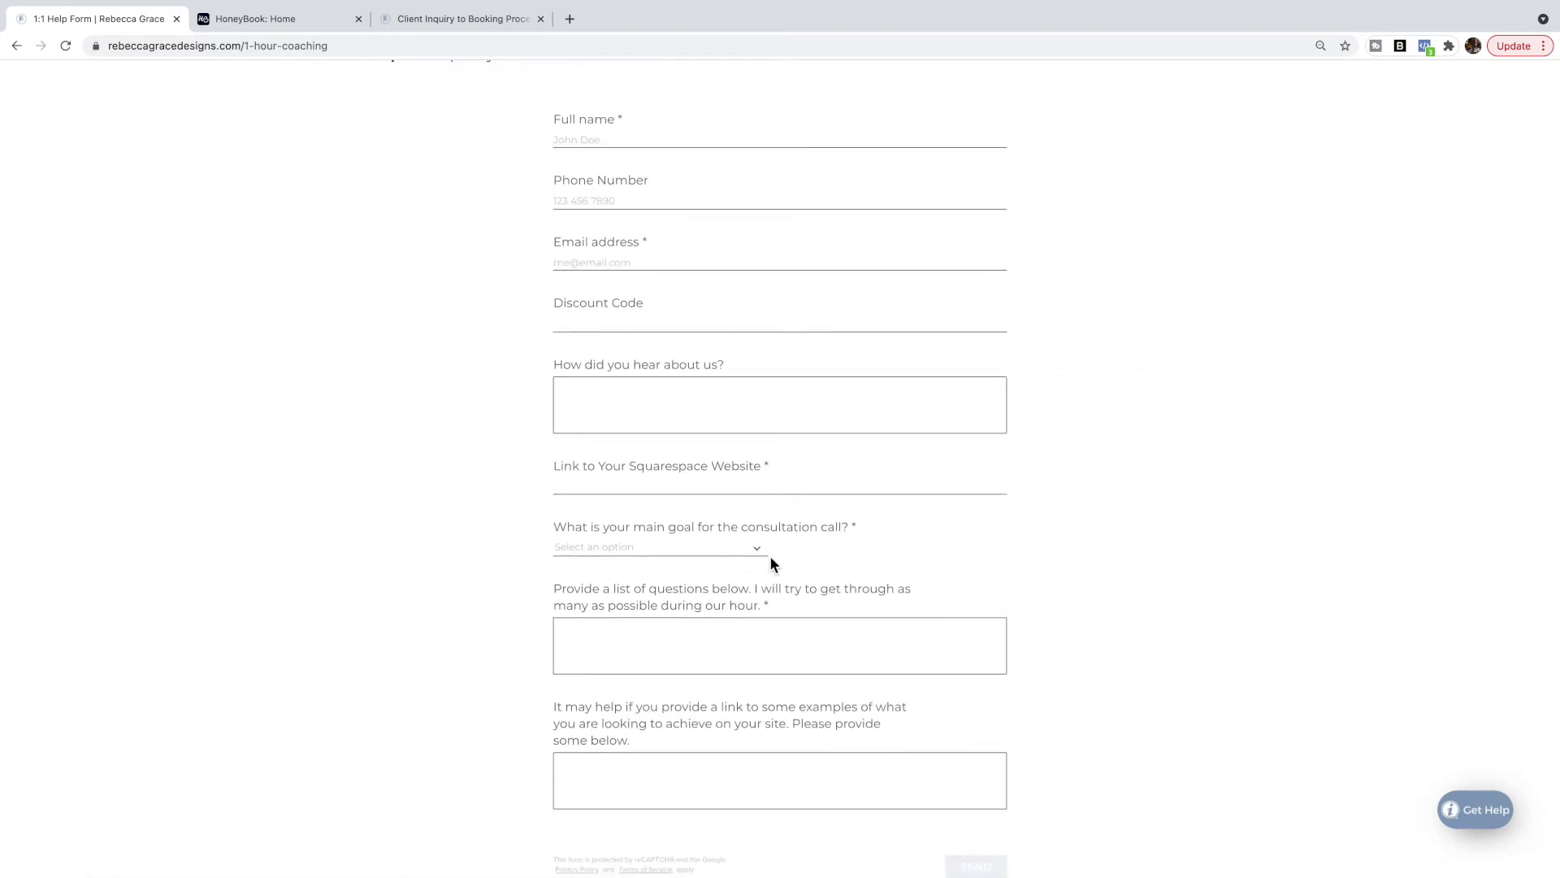
scroll(771, 563, "down", 2)
scroll(770, 557, "up", 5)
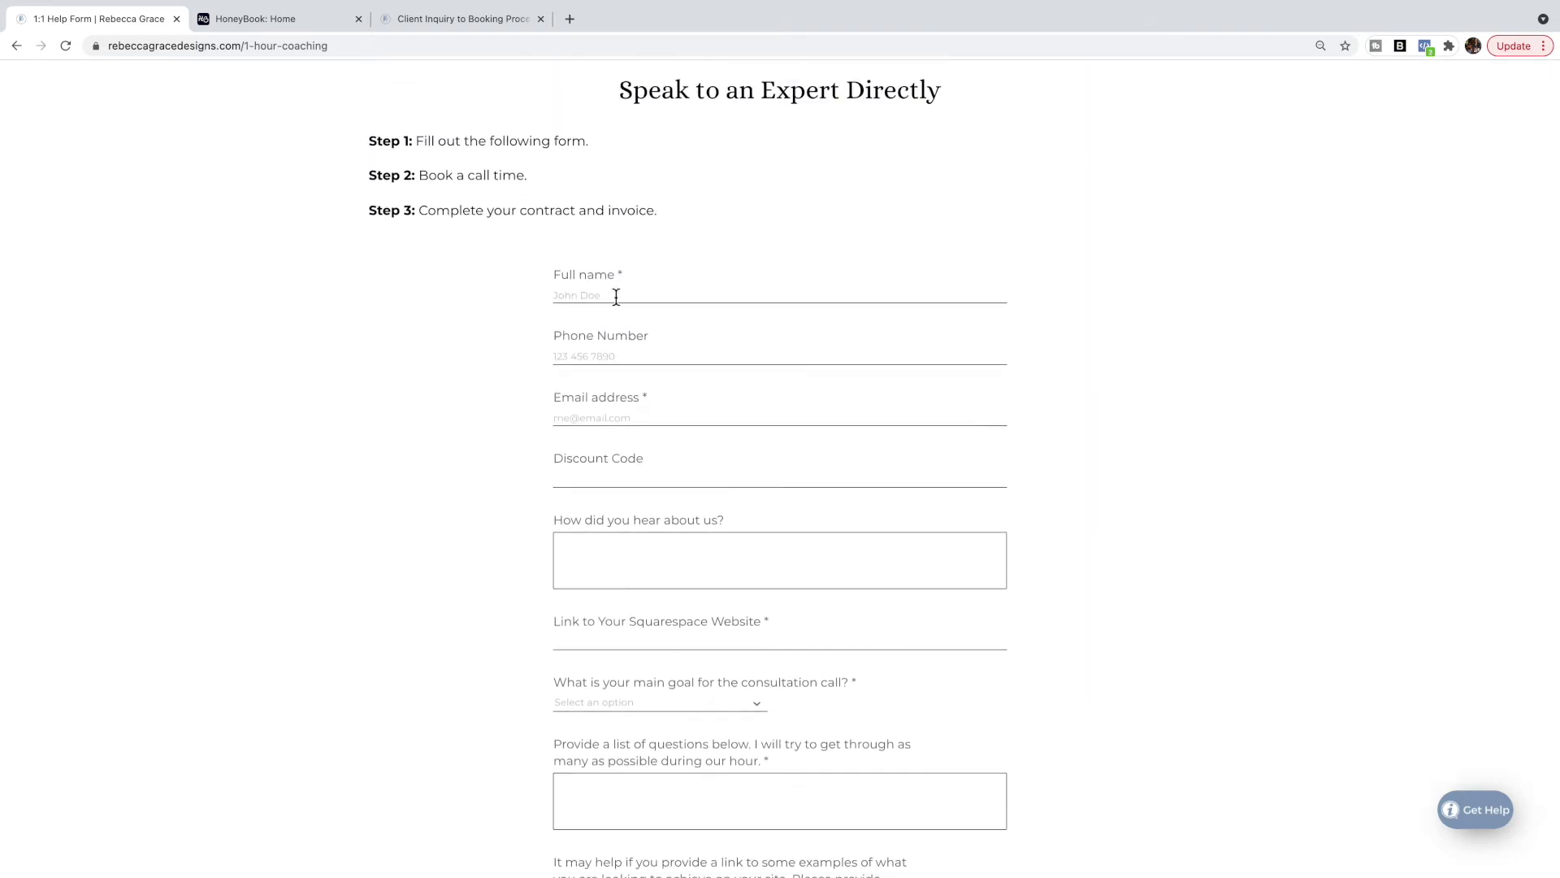
Fill in the full name, email address and Squarespace website link fields.
left_click(585, 295)
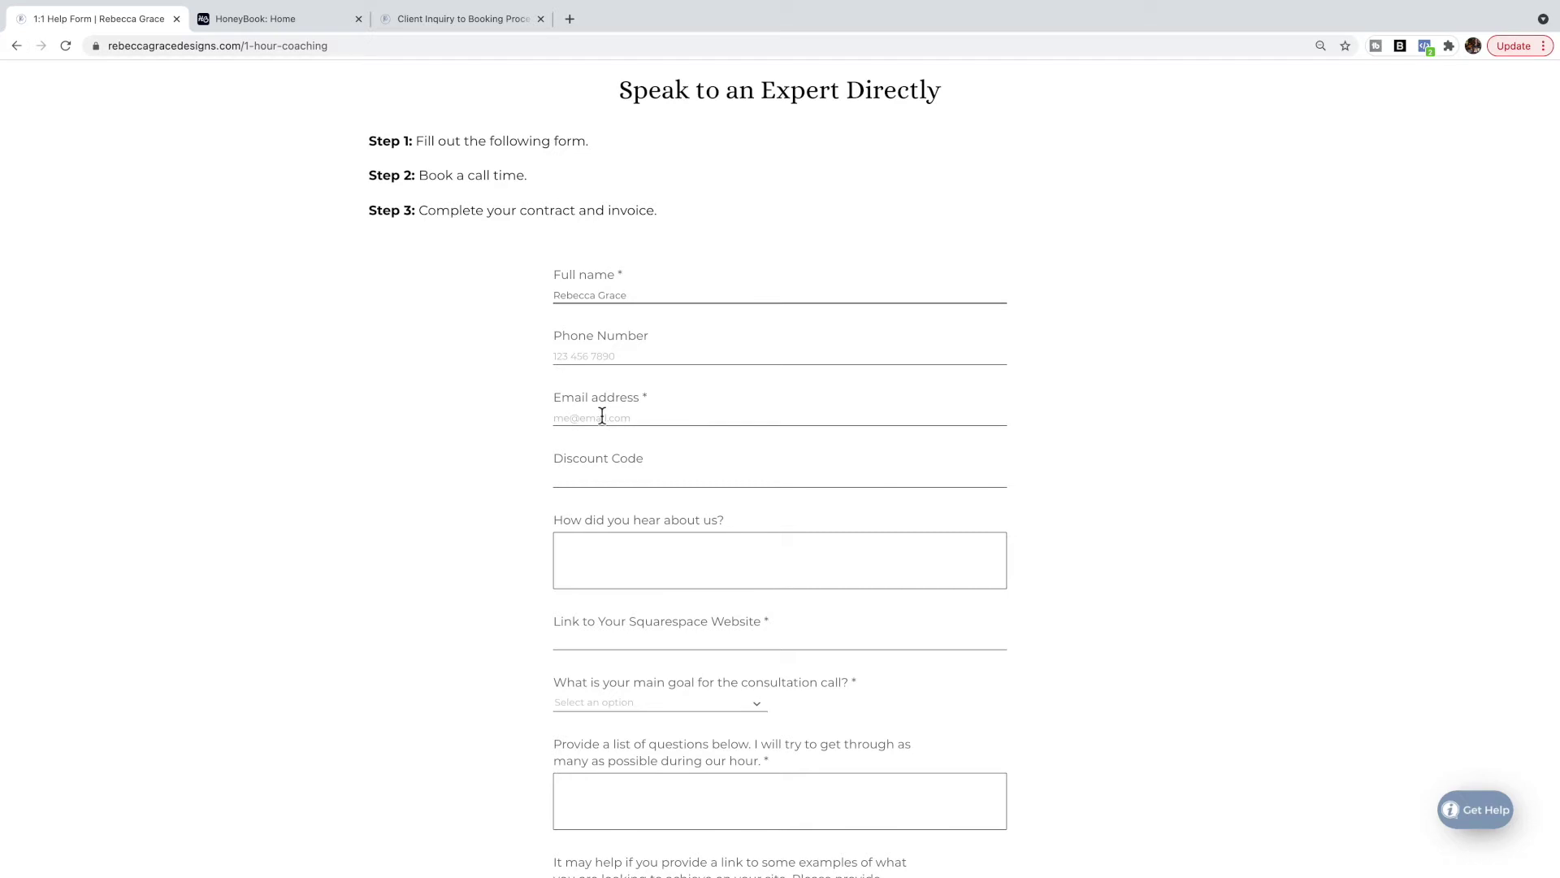
left_click(601, 414)
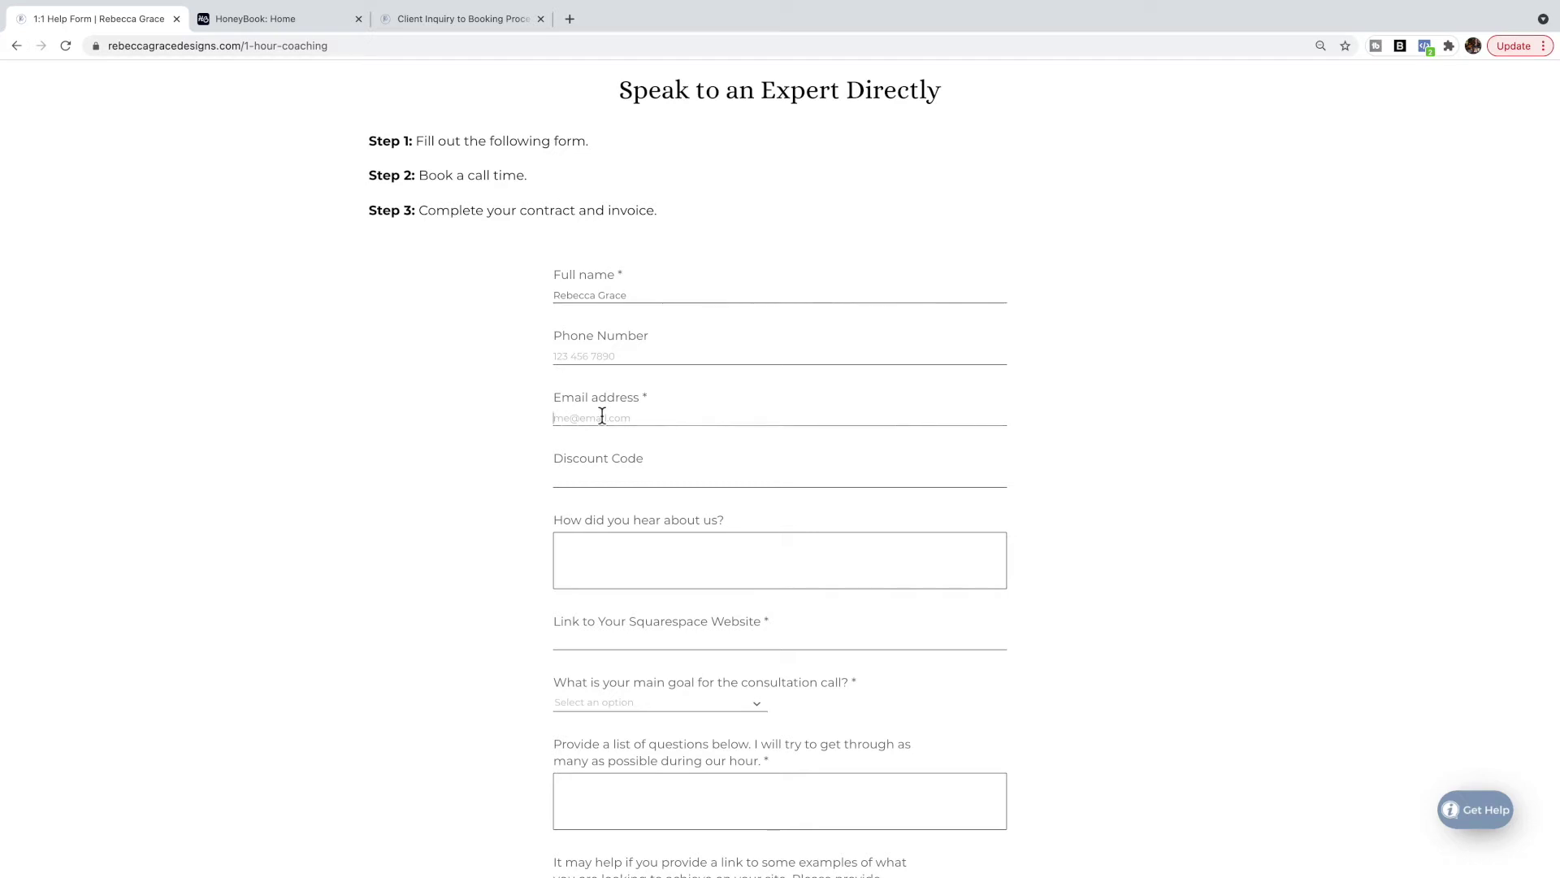
scroll(604, 415, "down", 2)
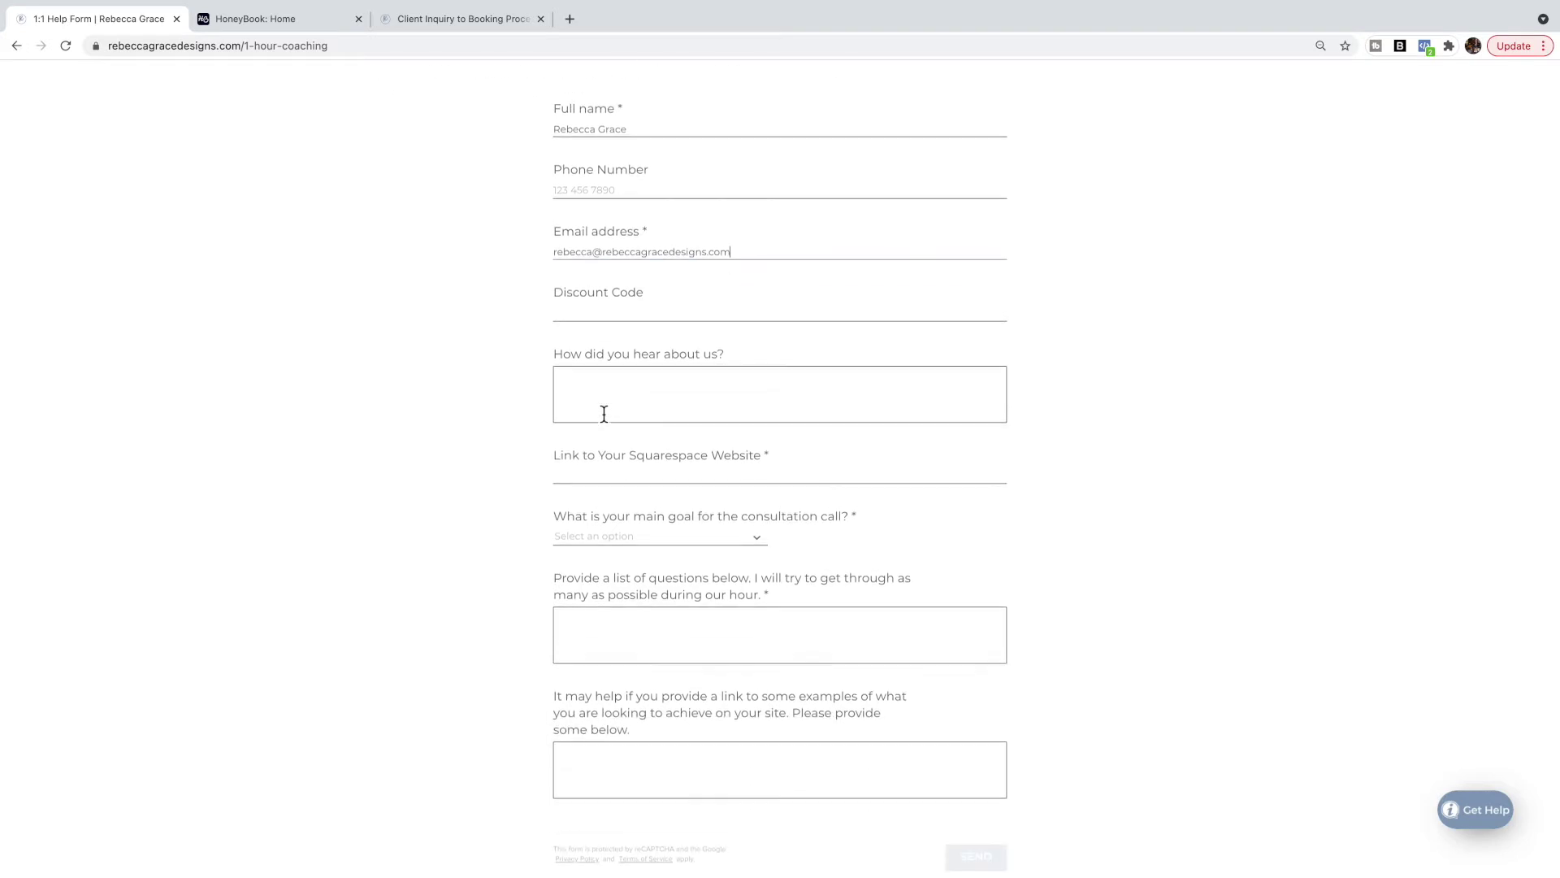
left_click(618, 464)
type("rebec")
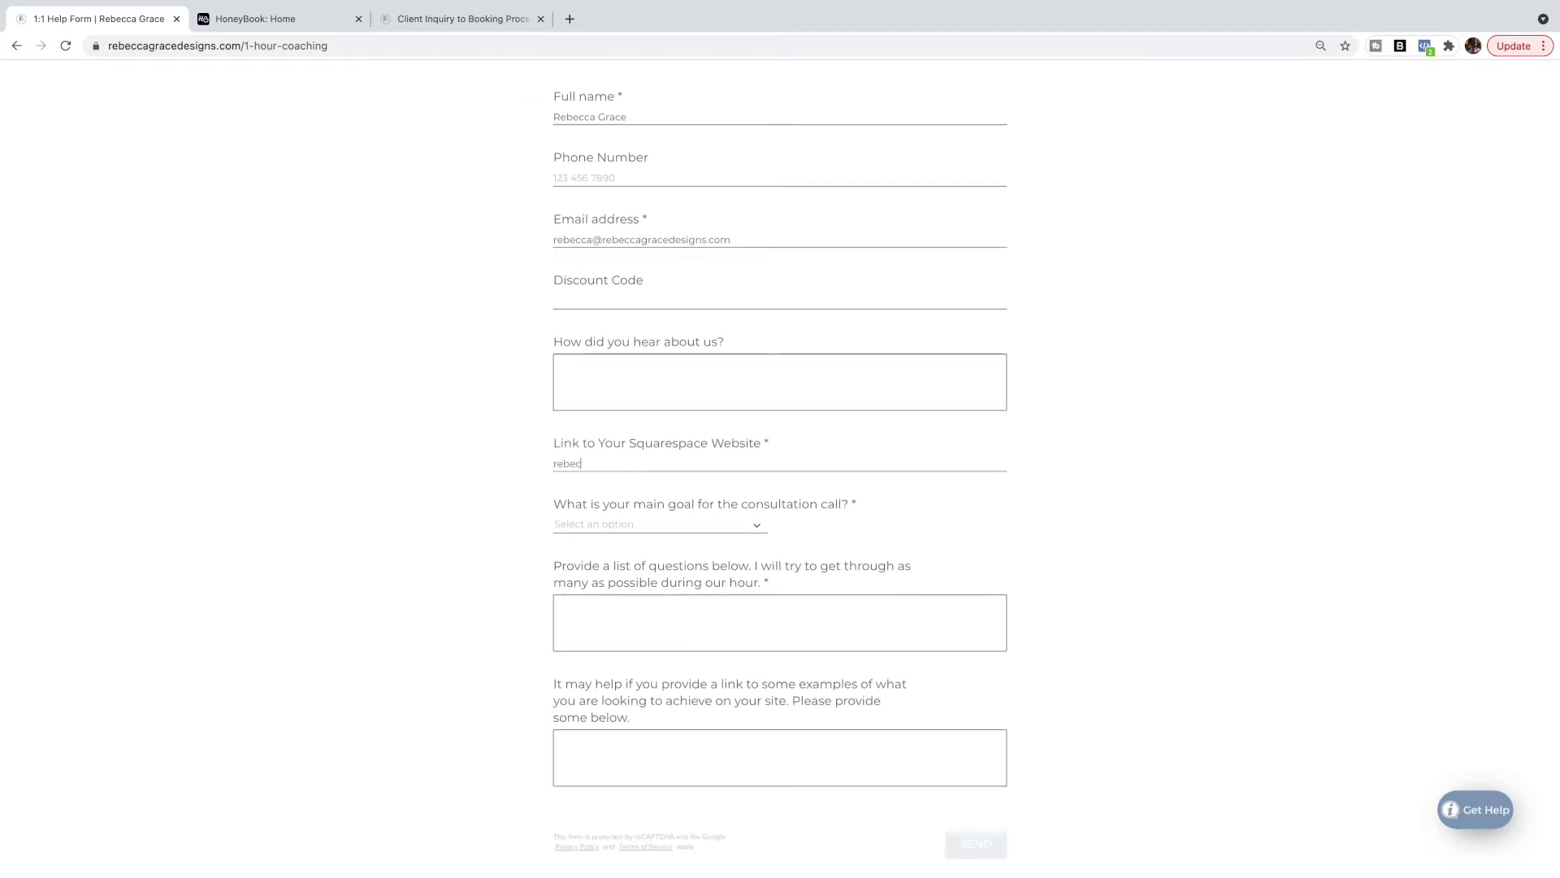
type("cagracedesigns.com")
Choose Search Engine Optimization as the call goal and enter 'Testing' as the question.
left_click(654, 529)
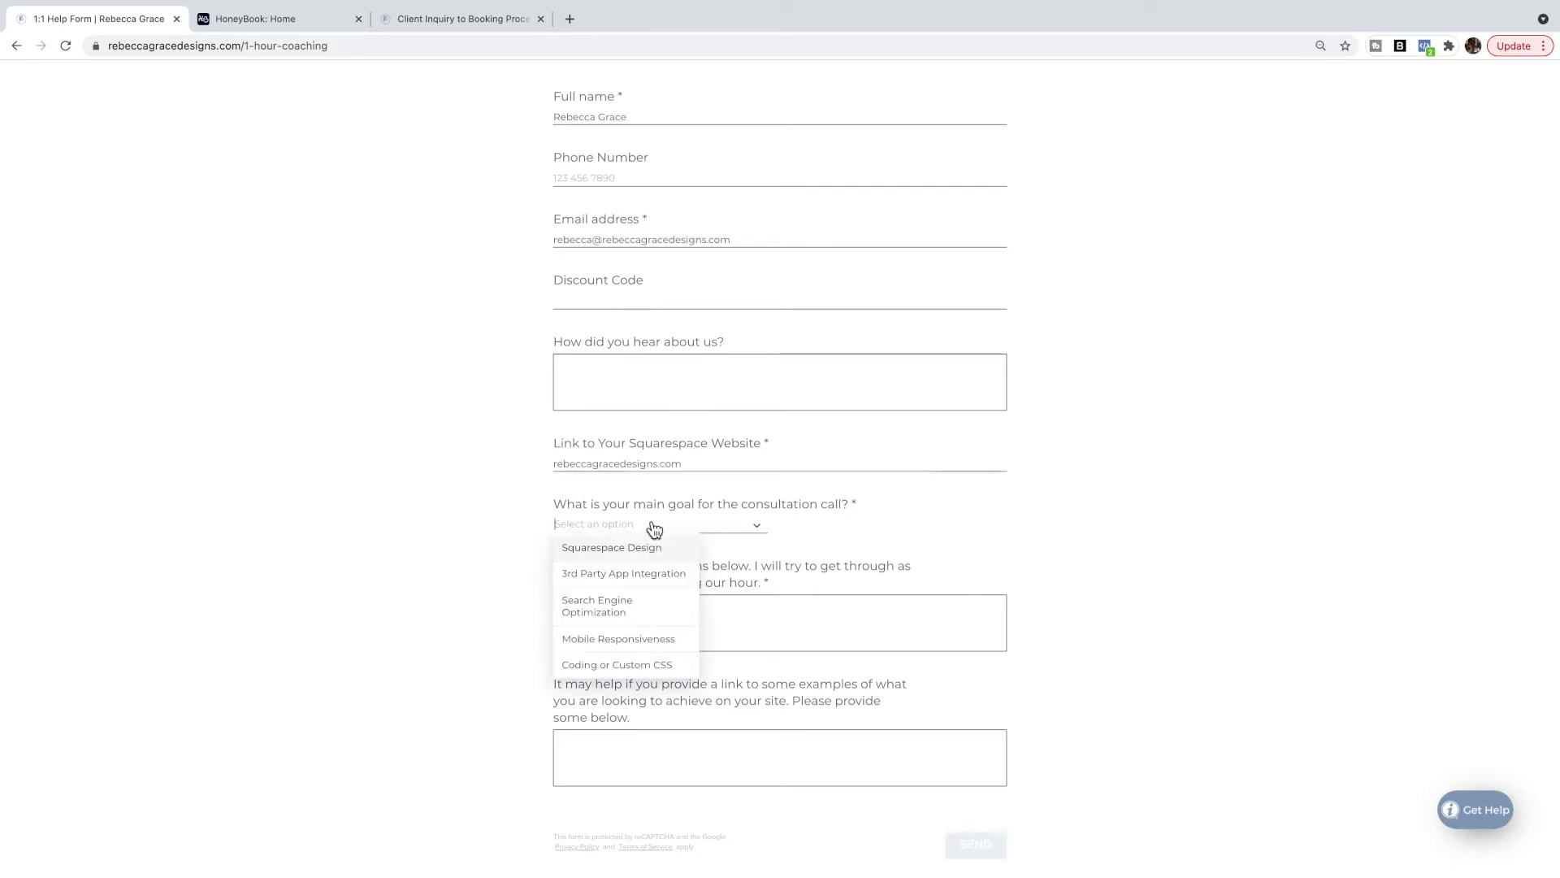
left_click(657, 608)
scroll(825, 563, "down", 3)
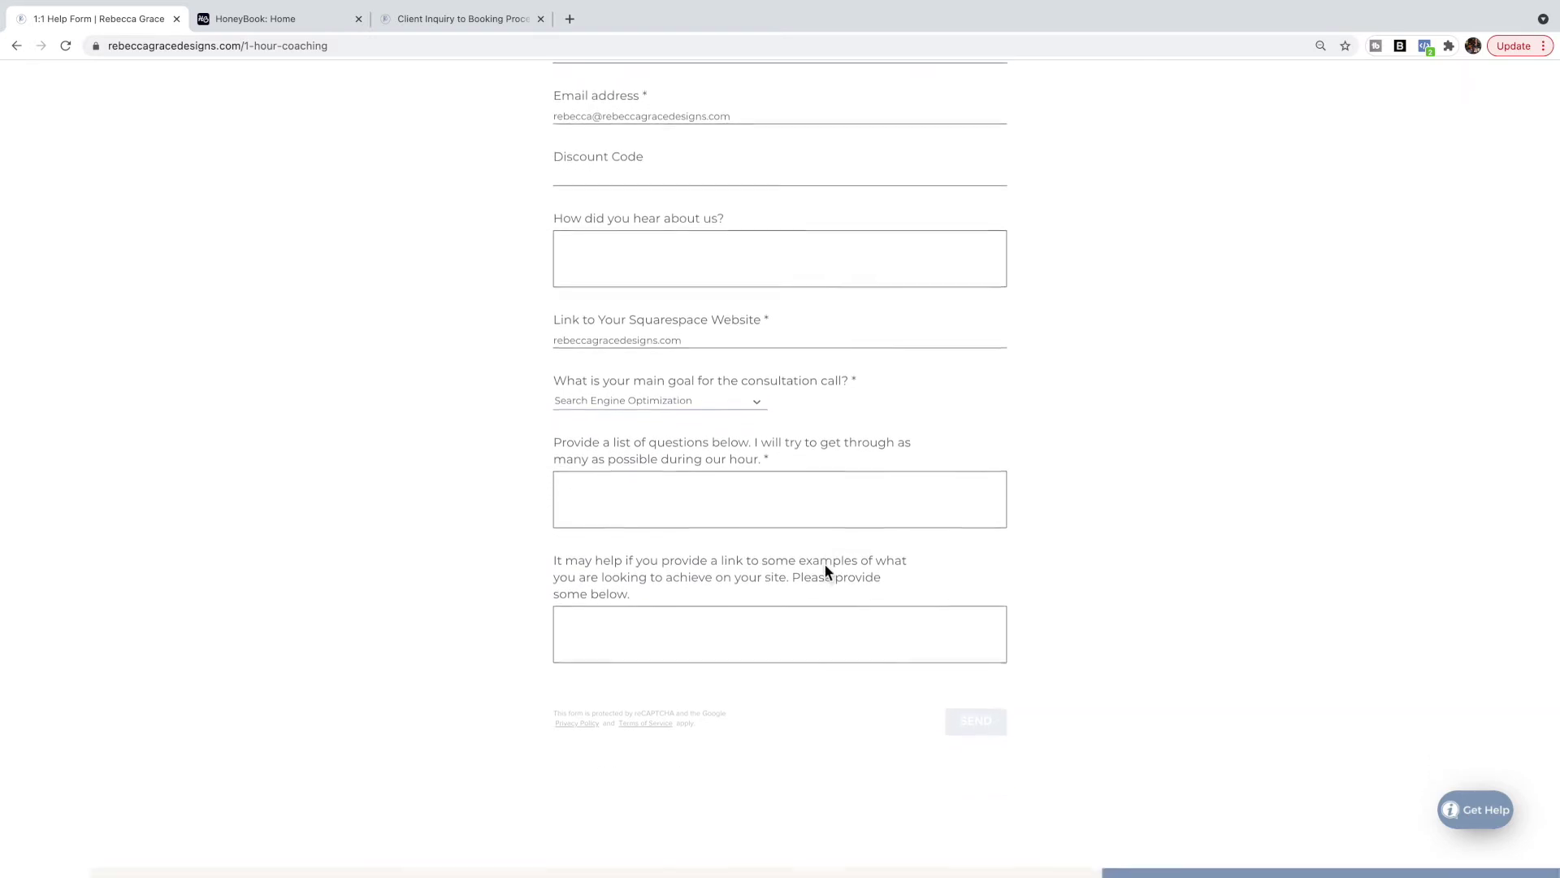
left_click(680, 477)
type("Test")
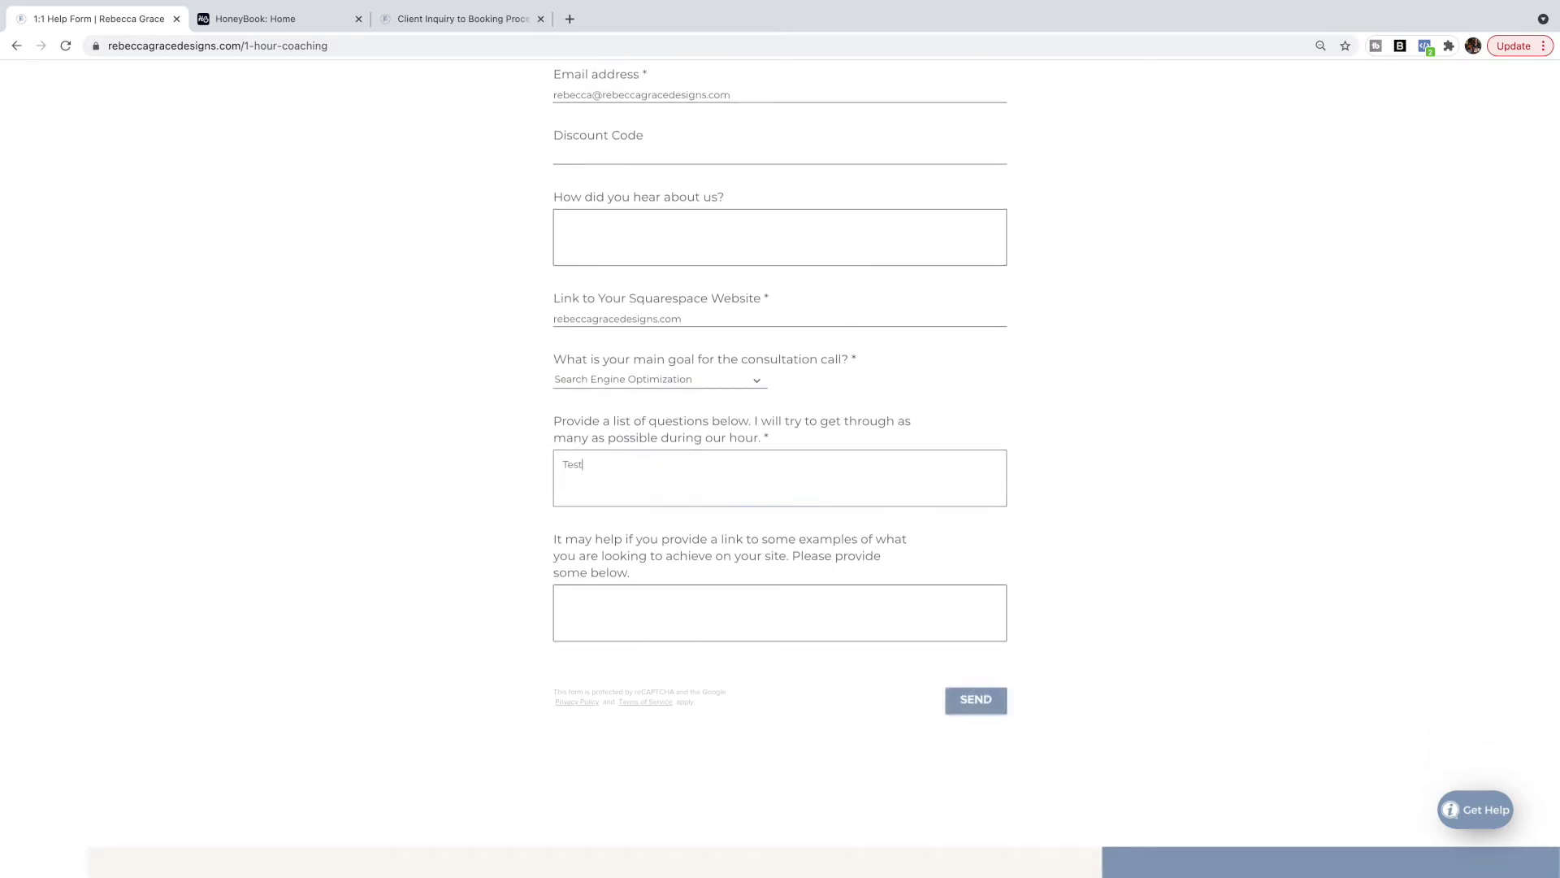
type("ing")
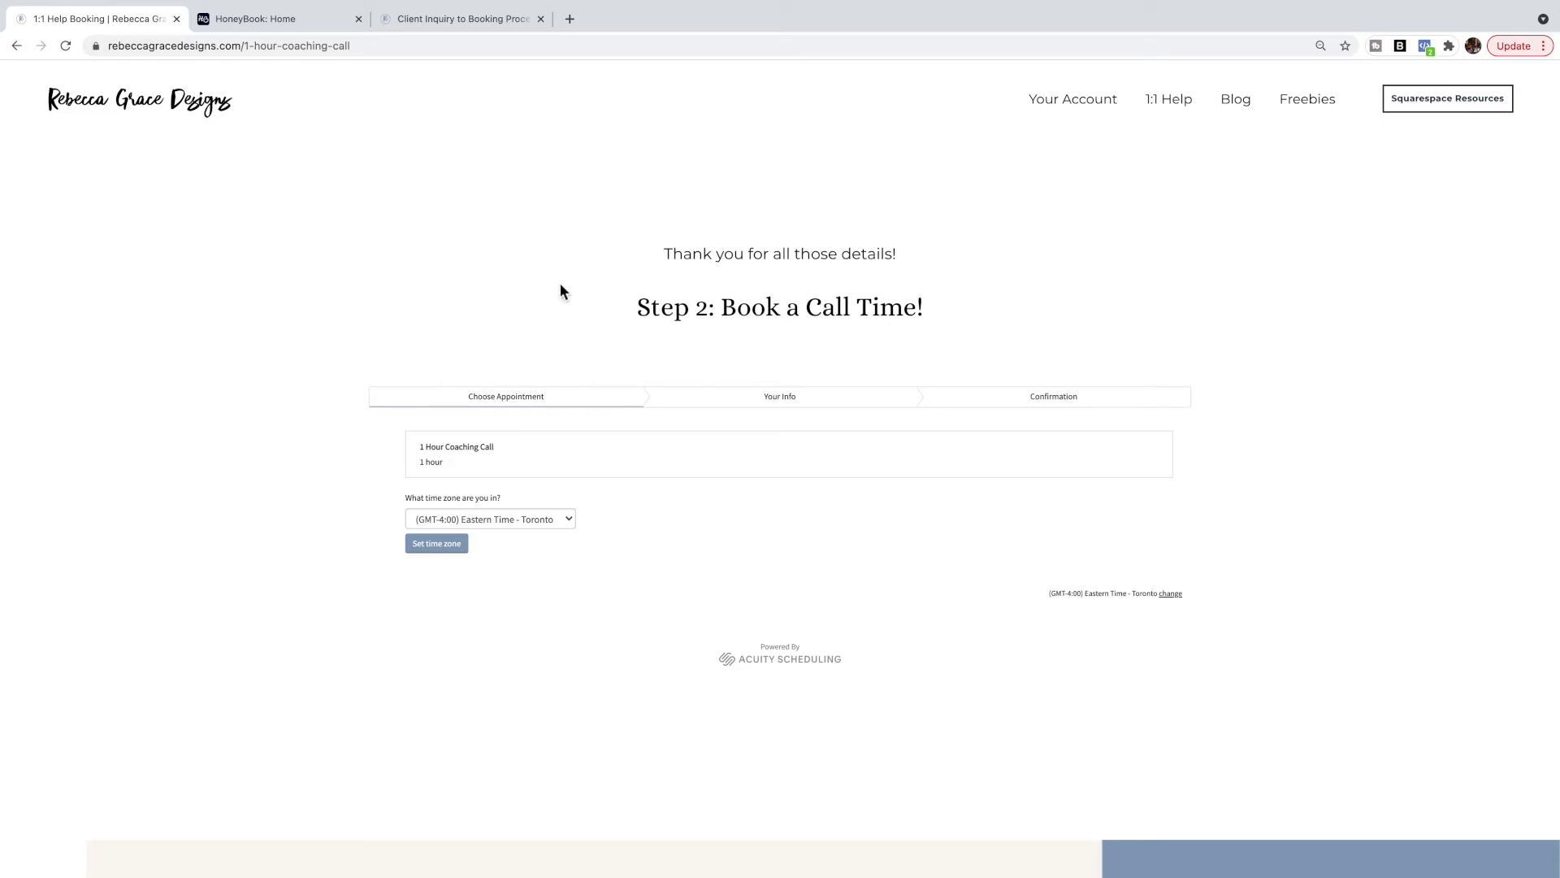
Switch to the HoneyBook: Home browser tab.
left_click(295, 59)
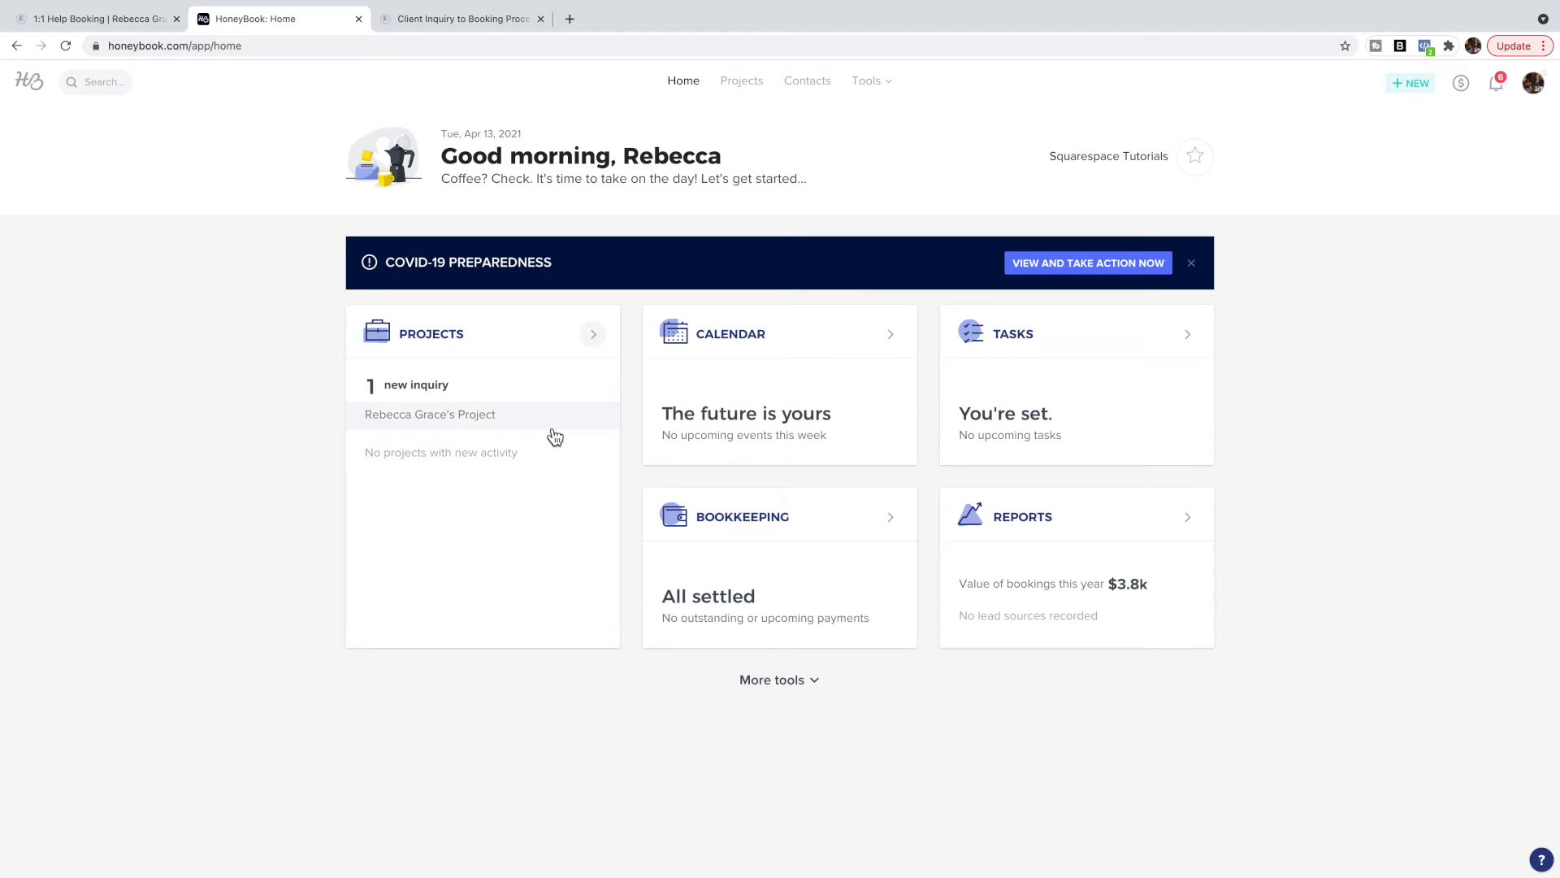
Open the new inquiry project from the dashboard and start a reply in its Activity tab.
left_click(470, 421)
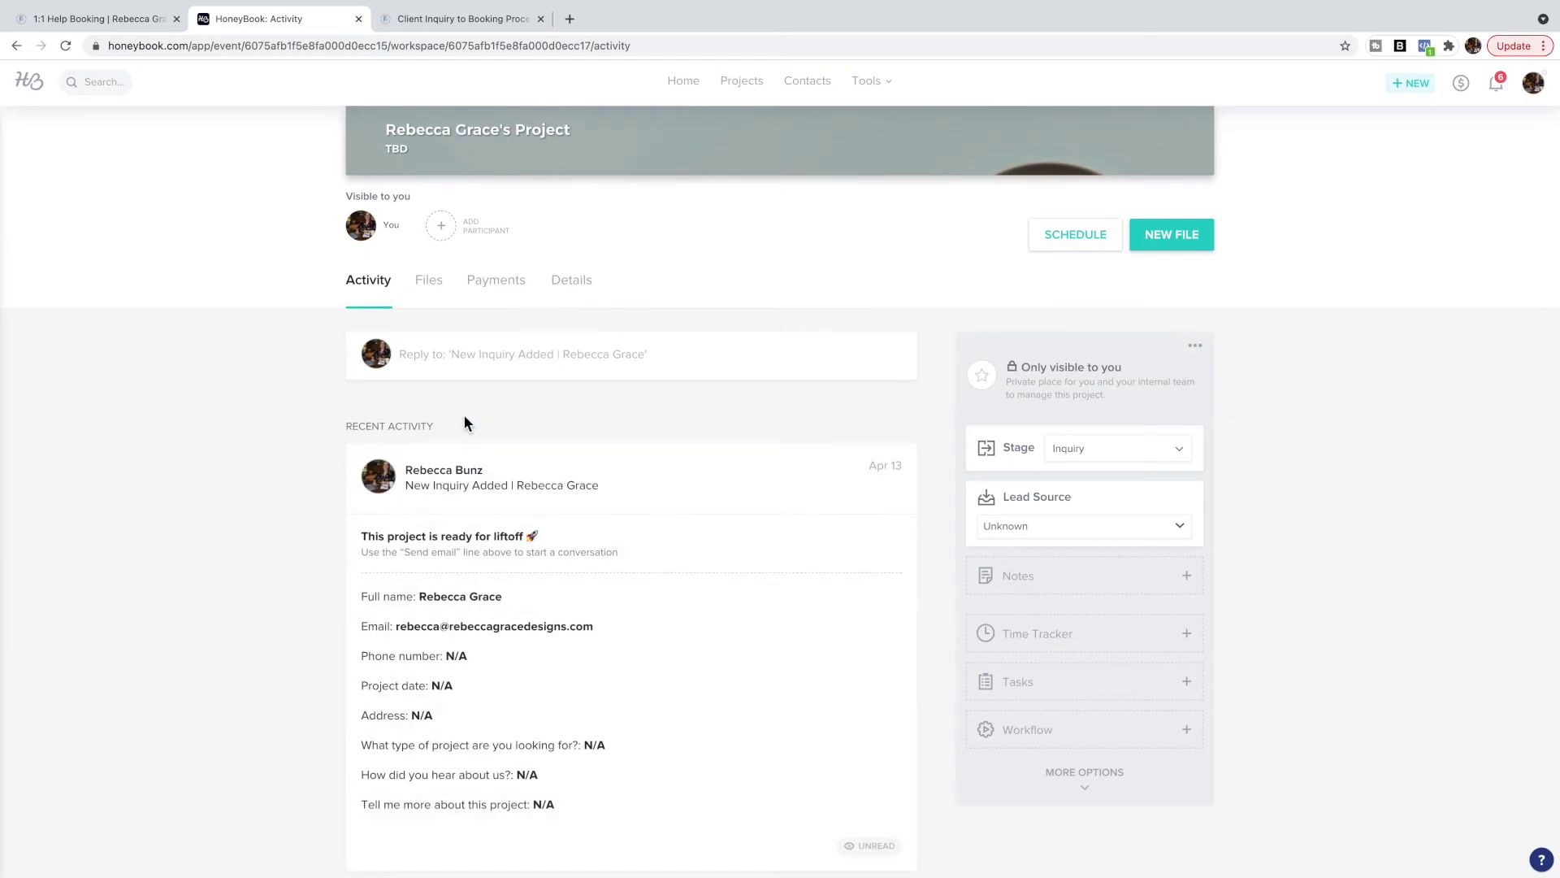
scroll(464, 421, "up", 5)
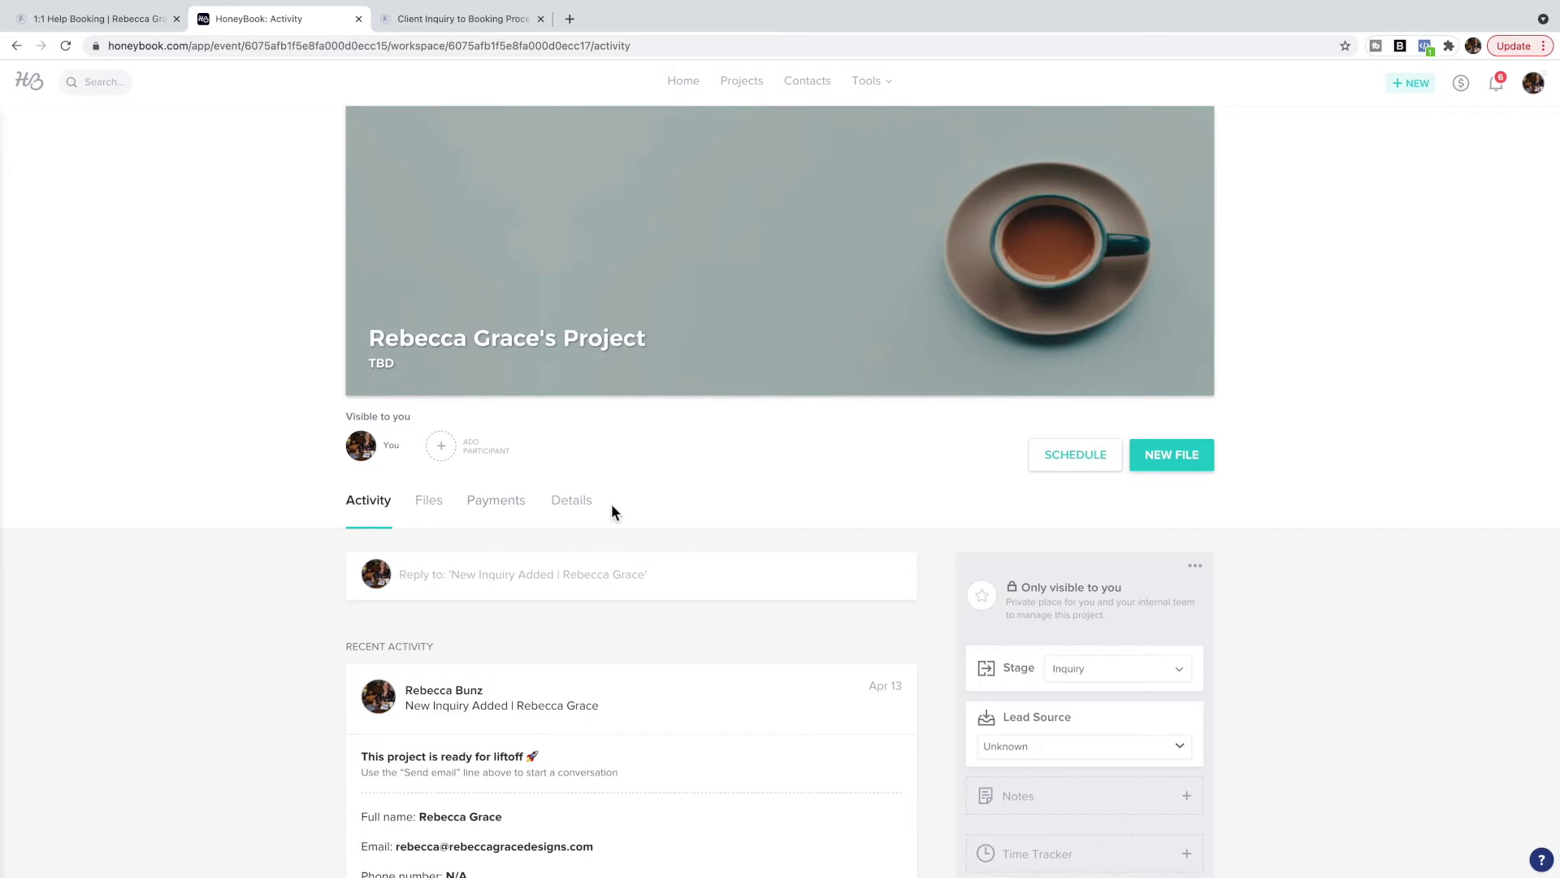
left_click(543, 574)
scroll(543, 574, "down", 1)
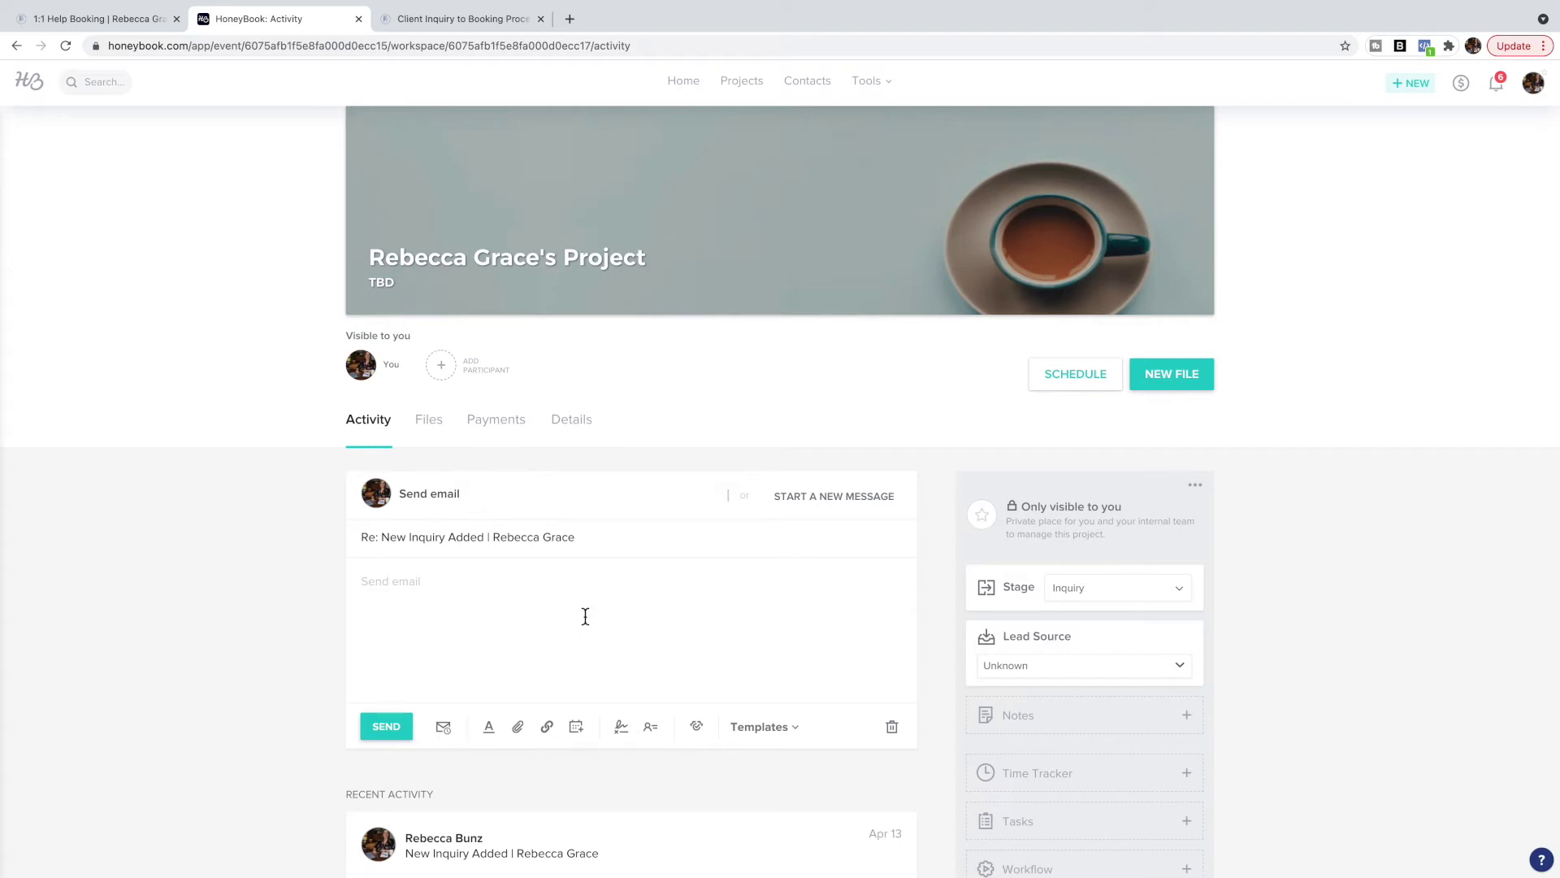
left_click(870, 81)
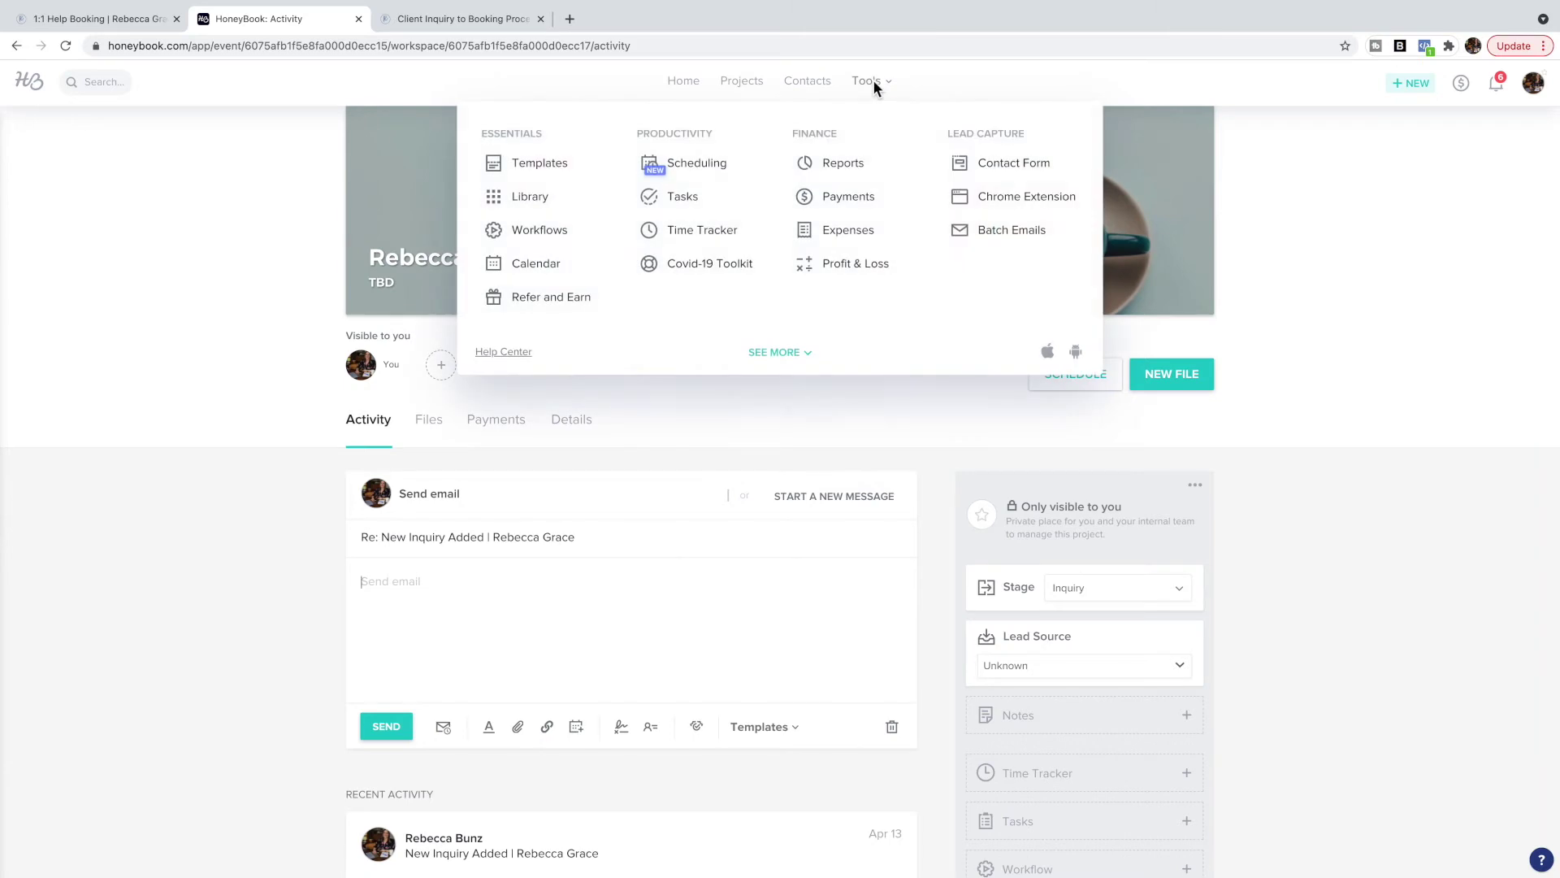
left_click(525, 166)
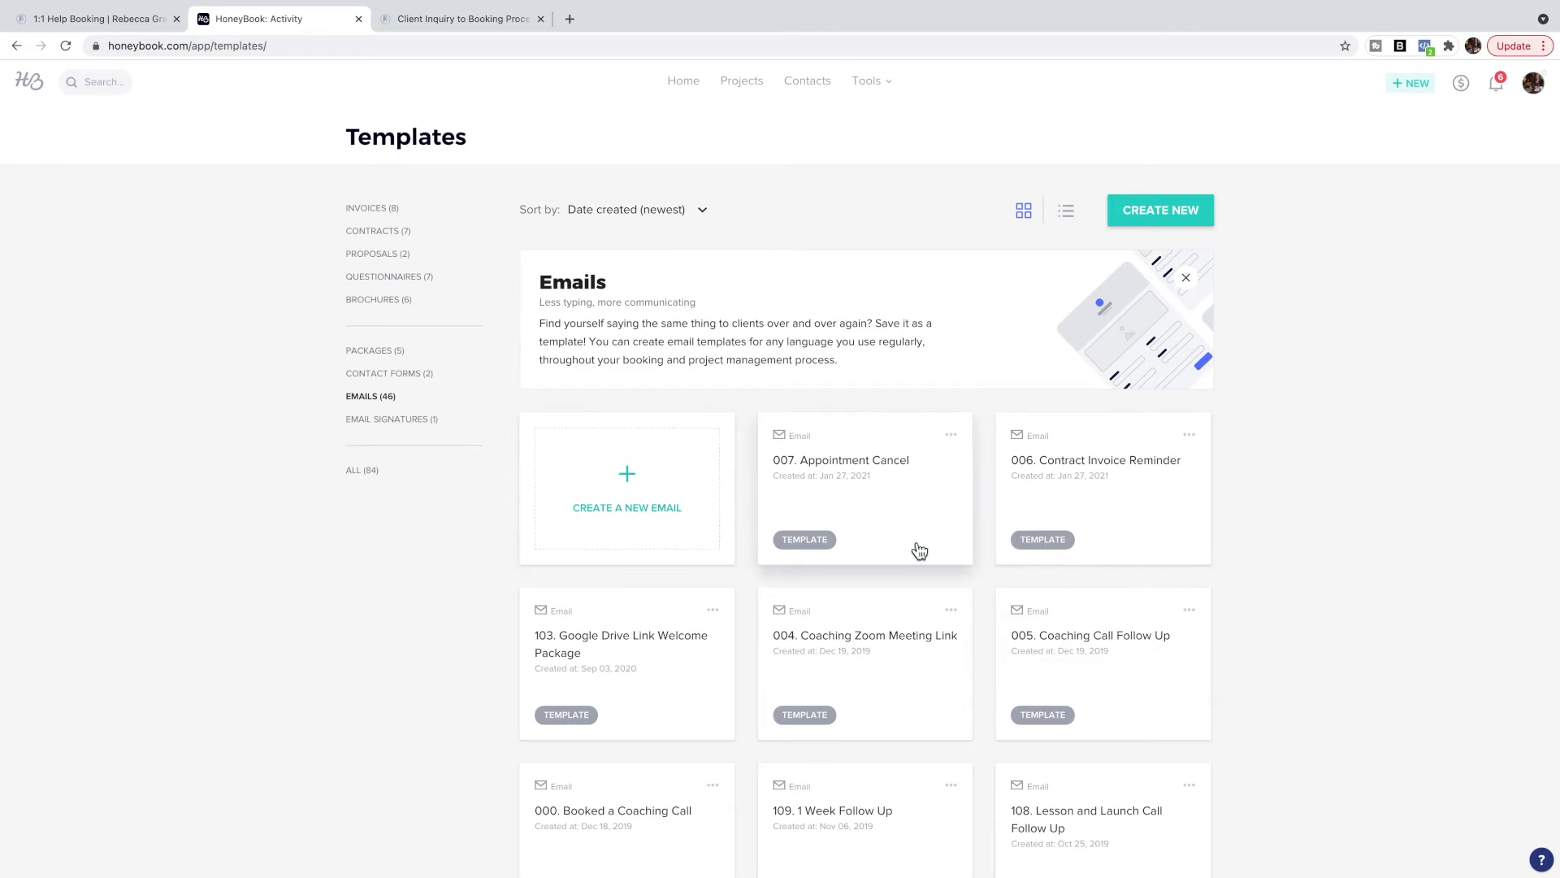
scroll(917, 548, "down", 2)
scroll(918, 550, "down", 2)
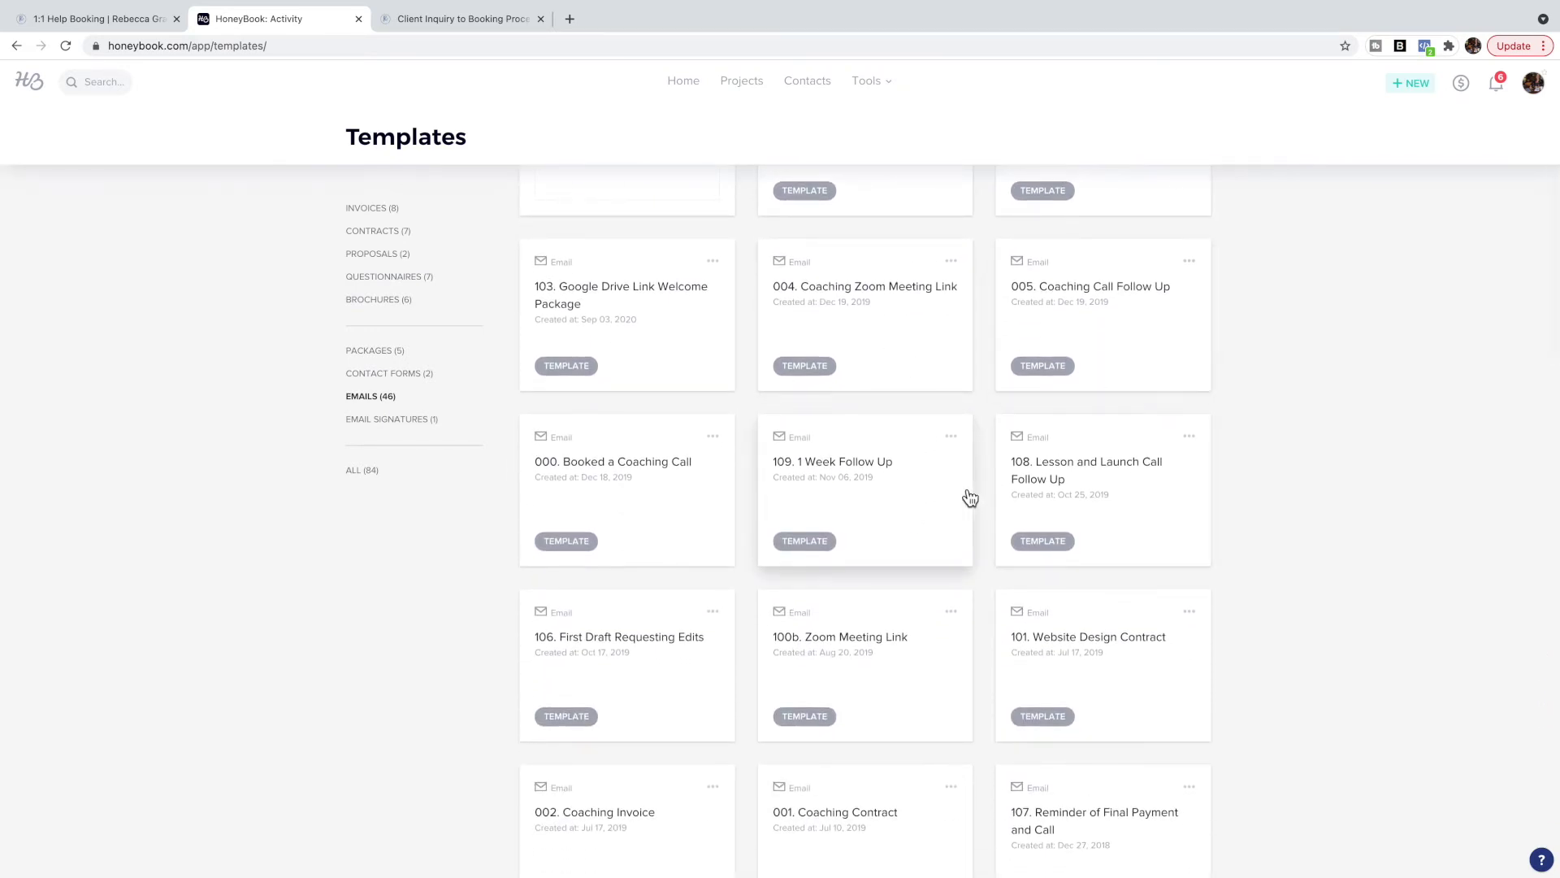
scroll(988, 487, "down", 3)
scroll(993, 481, "down", 2)
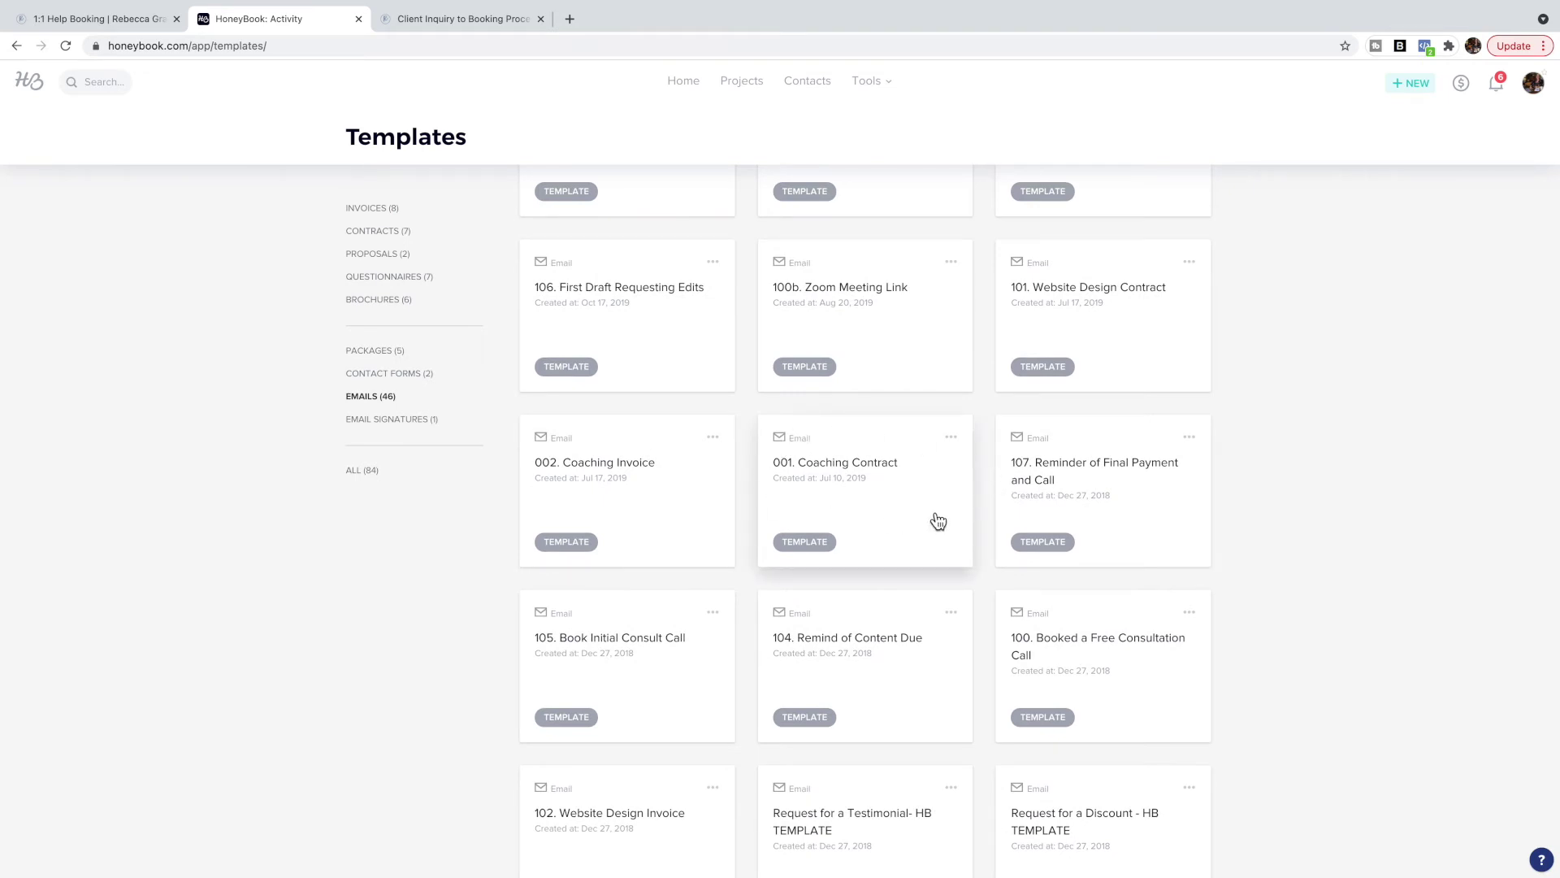
scroll(938, 521, "up", 1)
scroll(640, 524, "up", 1)
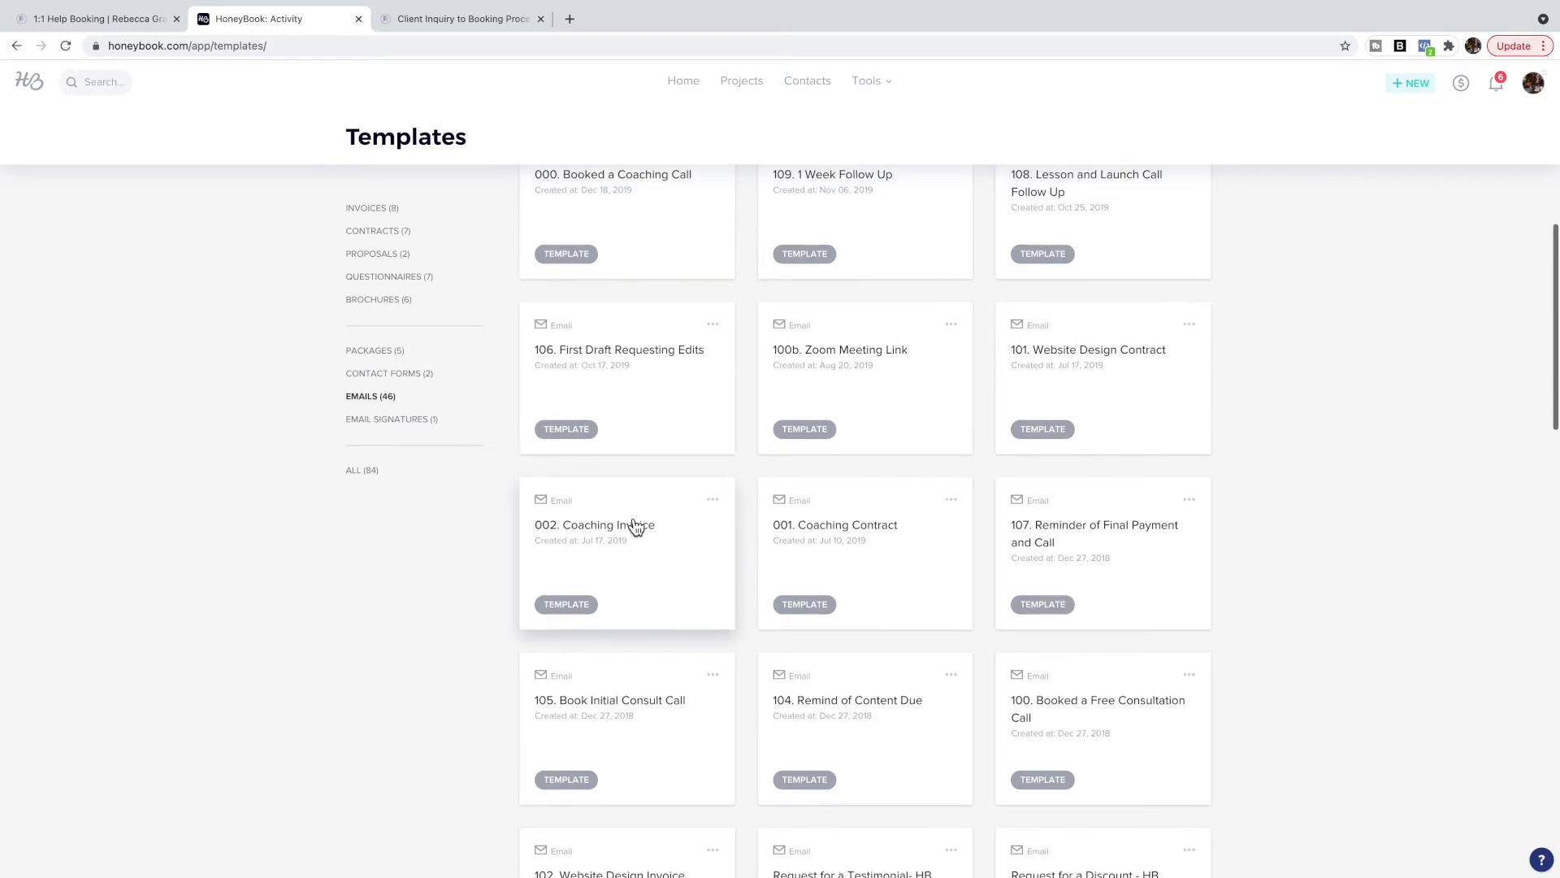
scroll(665, 554, "up", 3)
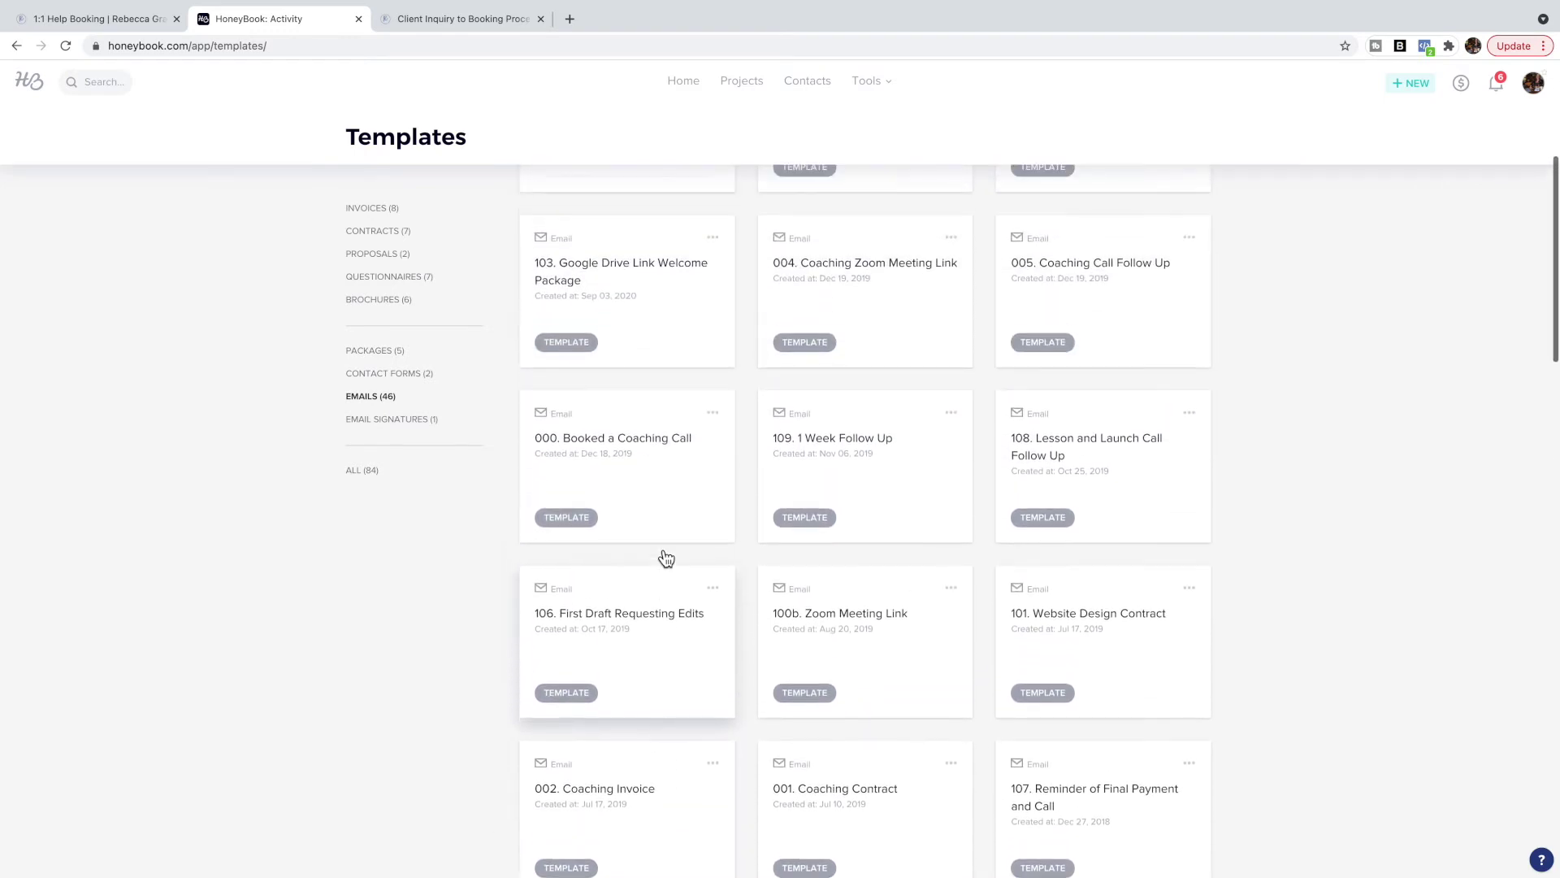
scroll(951, 419, "up", 1)
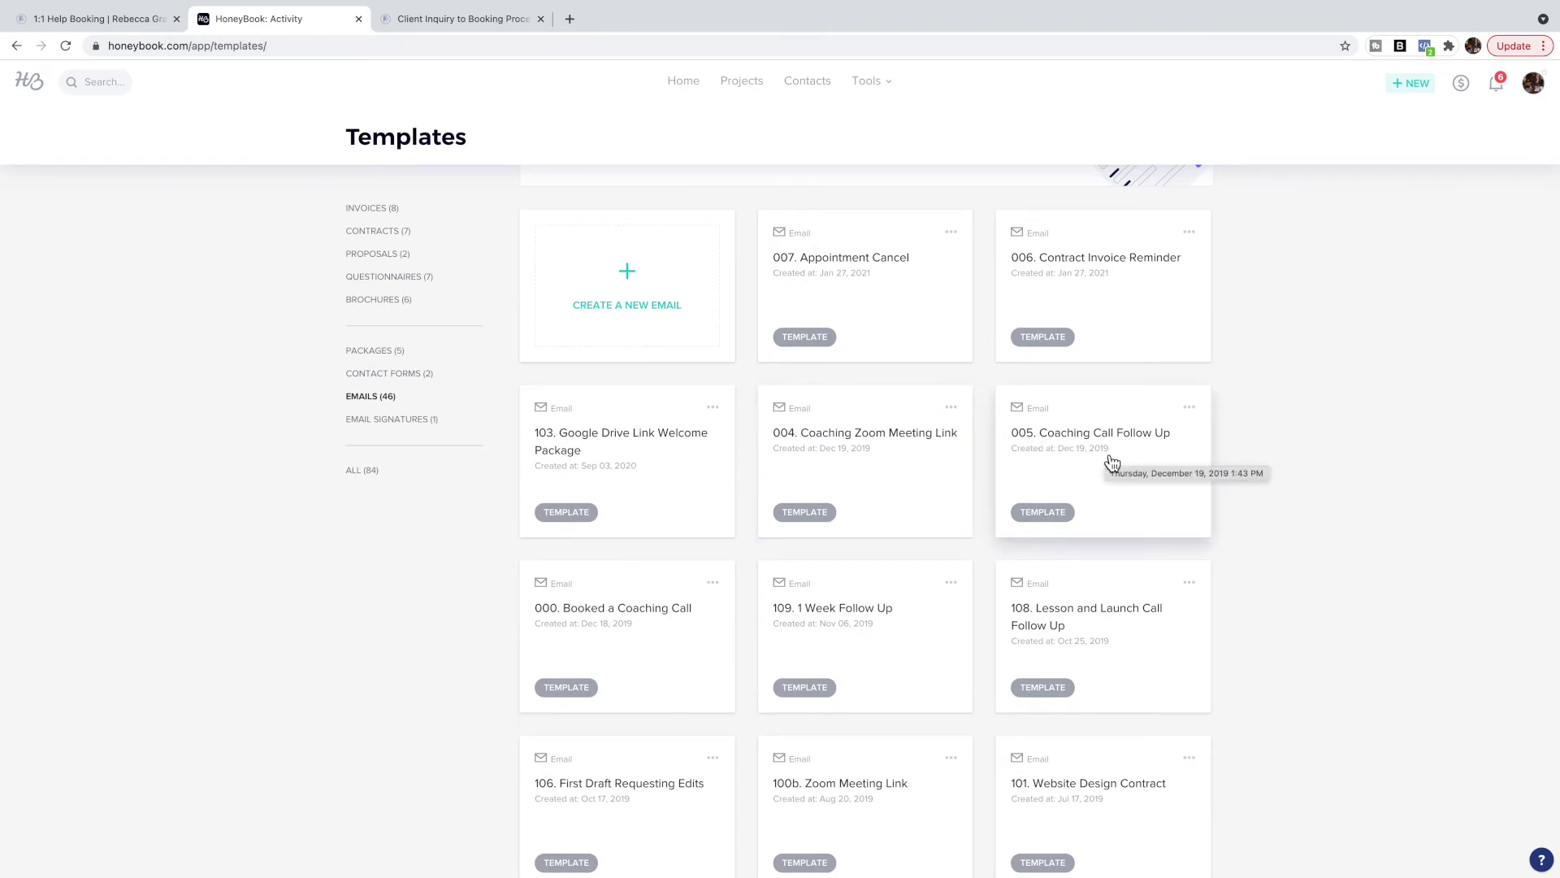
left_click(648, 291)
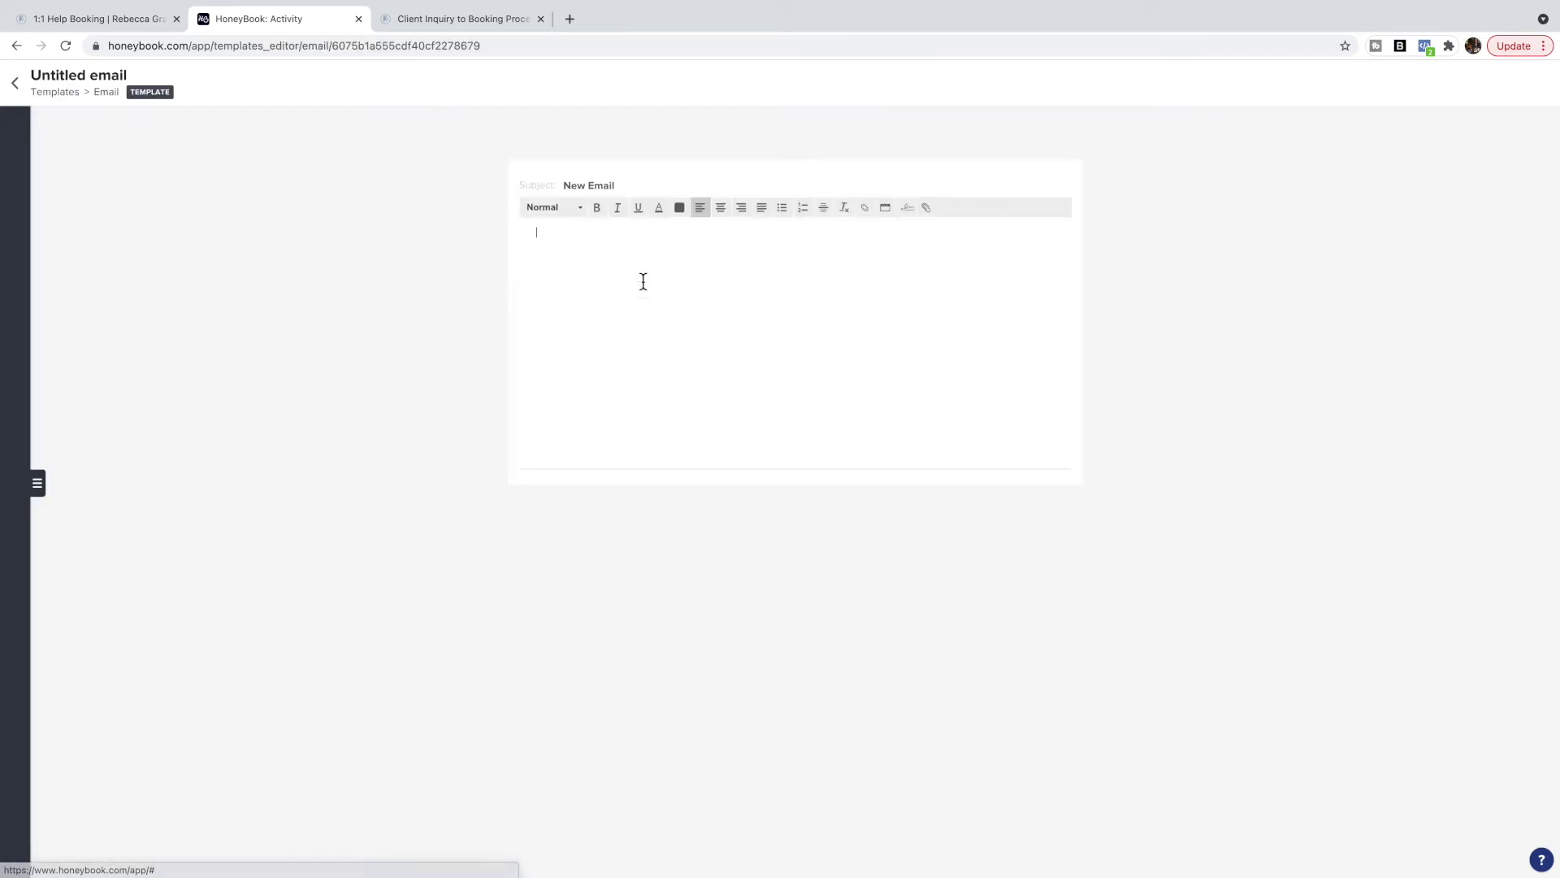
Name the new email template 'Contract' and set its subject to 'Your Contract'.
left_click(134, 78)
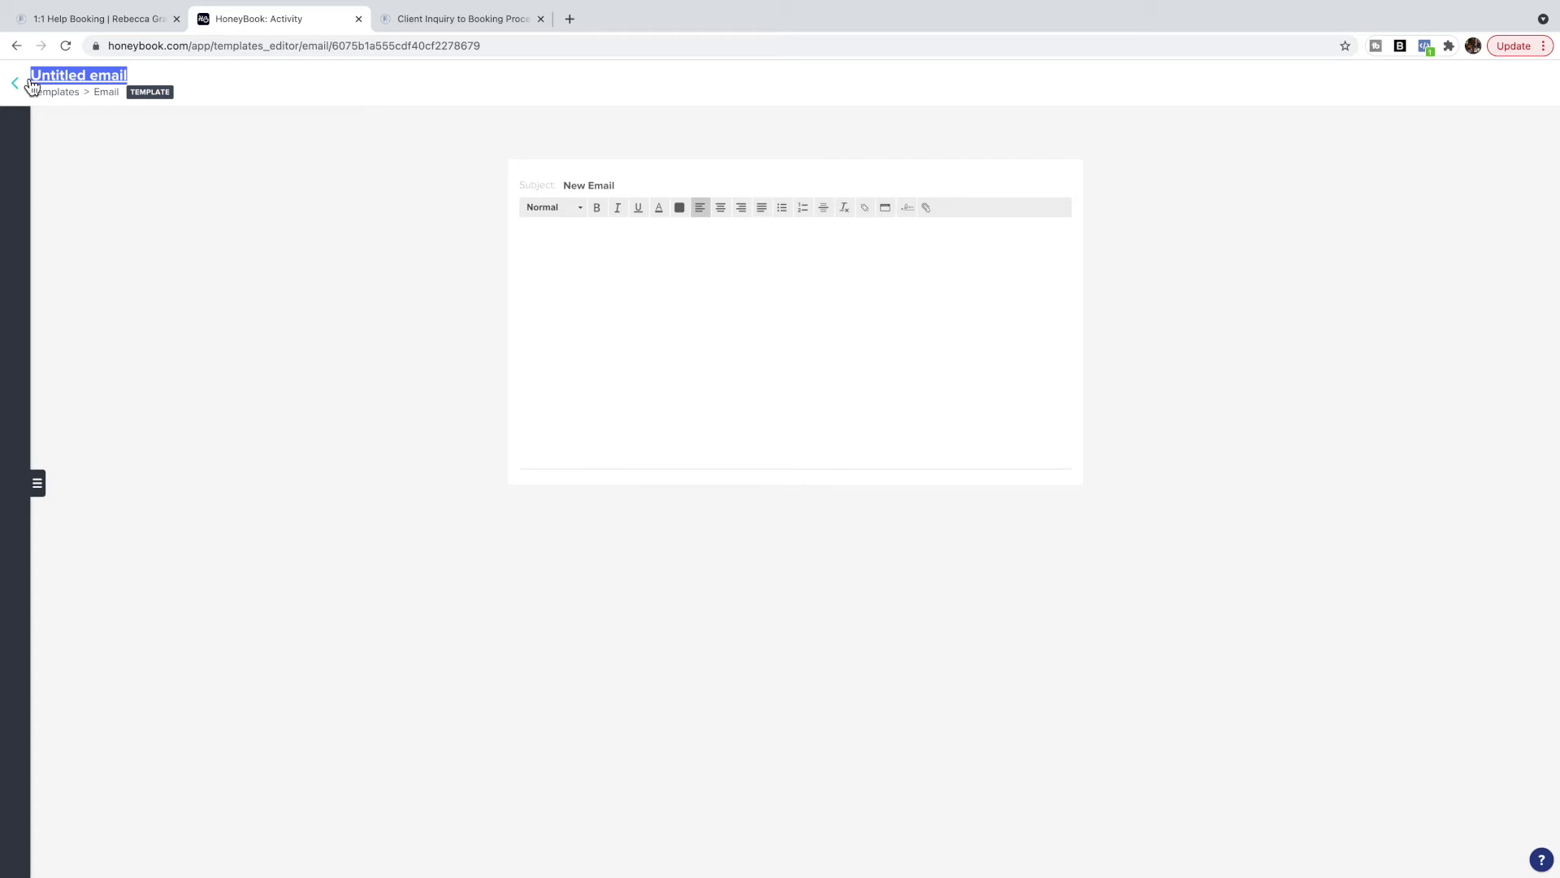
type("Contract")
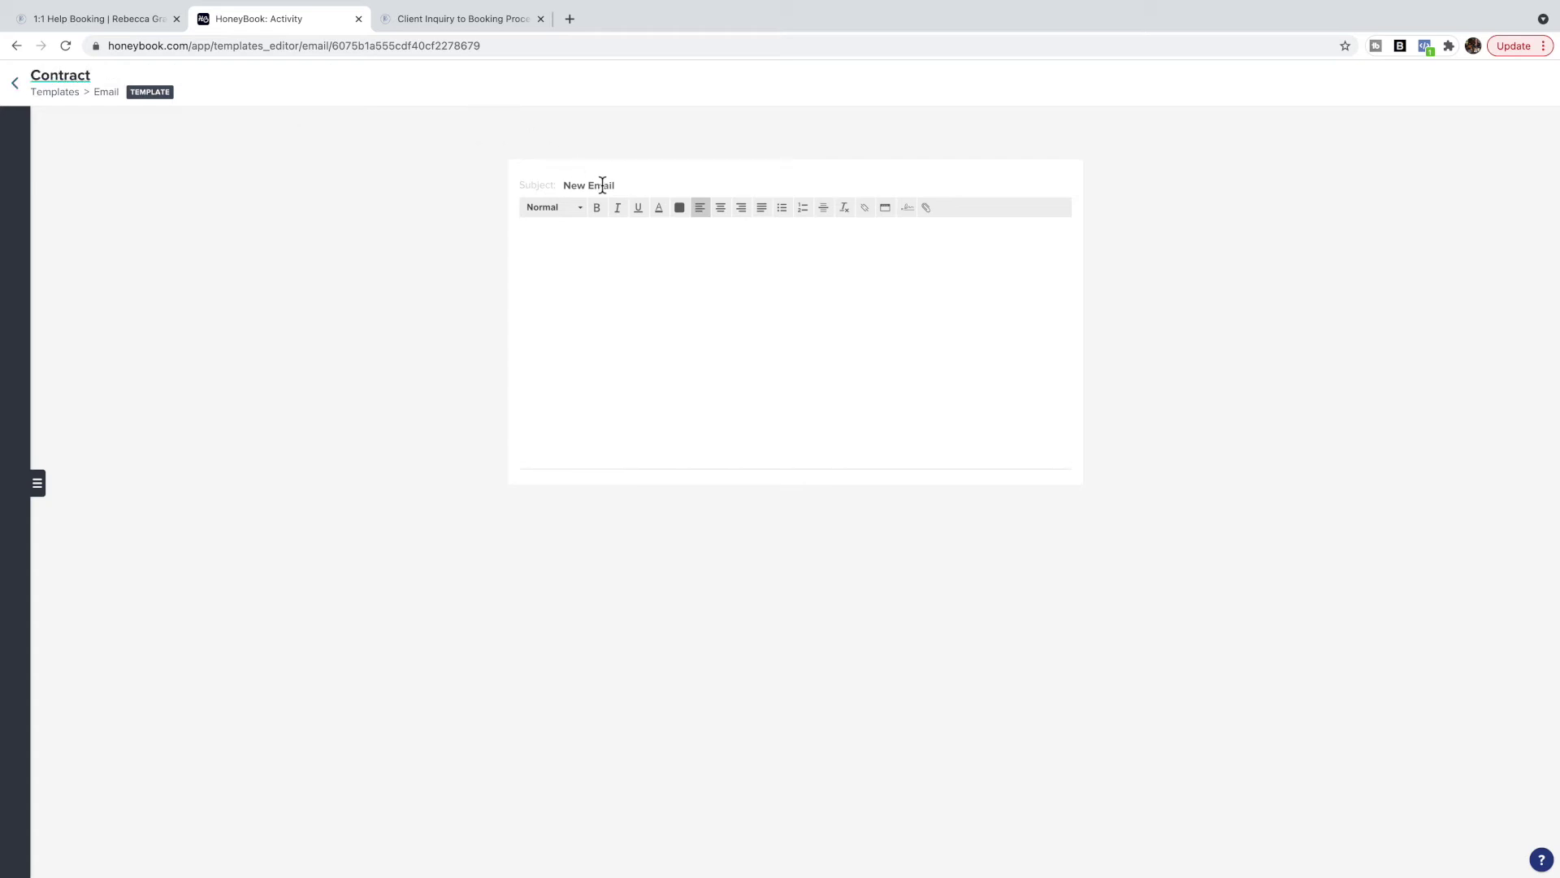
left_click_drag(635, 185, 548, 189)
type("Your Cpmtr")
key("BackSpace")
key("BackSpace")
key("BackSpace")
key("BackSpace")
type("ontract")
Write the body 'Hello' + client name, 'Attached is your new contract.', and add the signature.
left_click(561, 242)
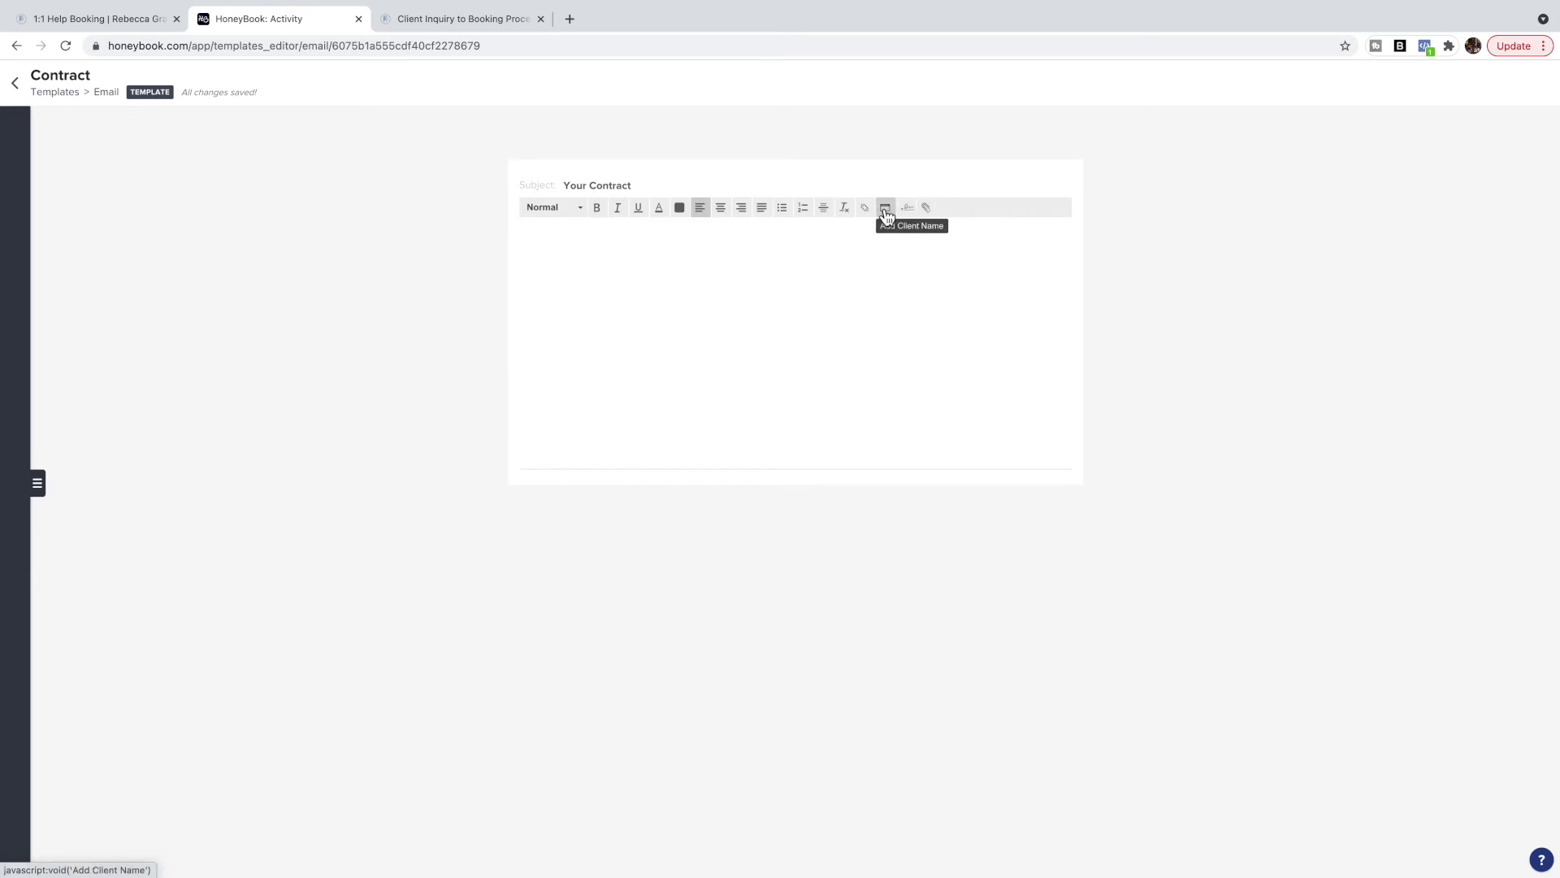
type("Hello")
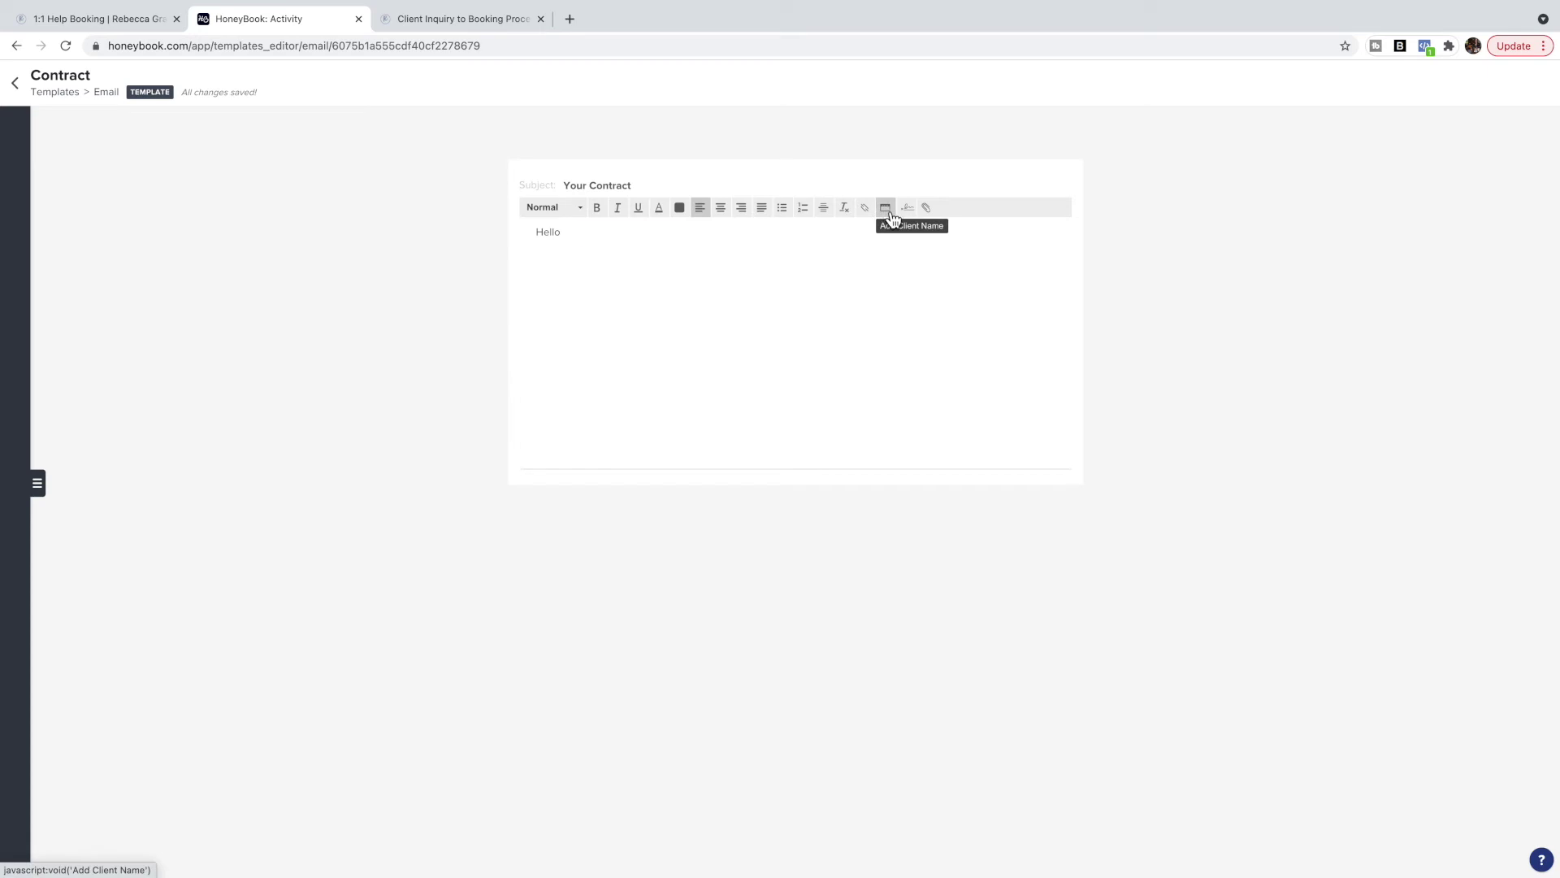
left_click(889, 217)
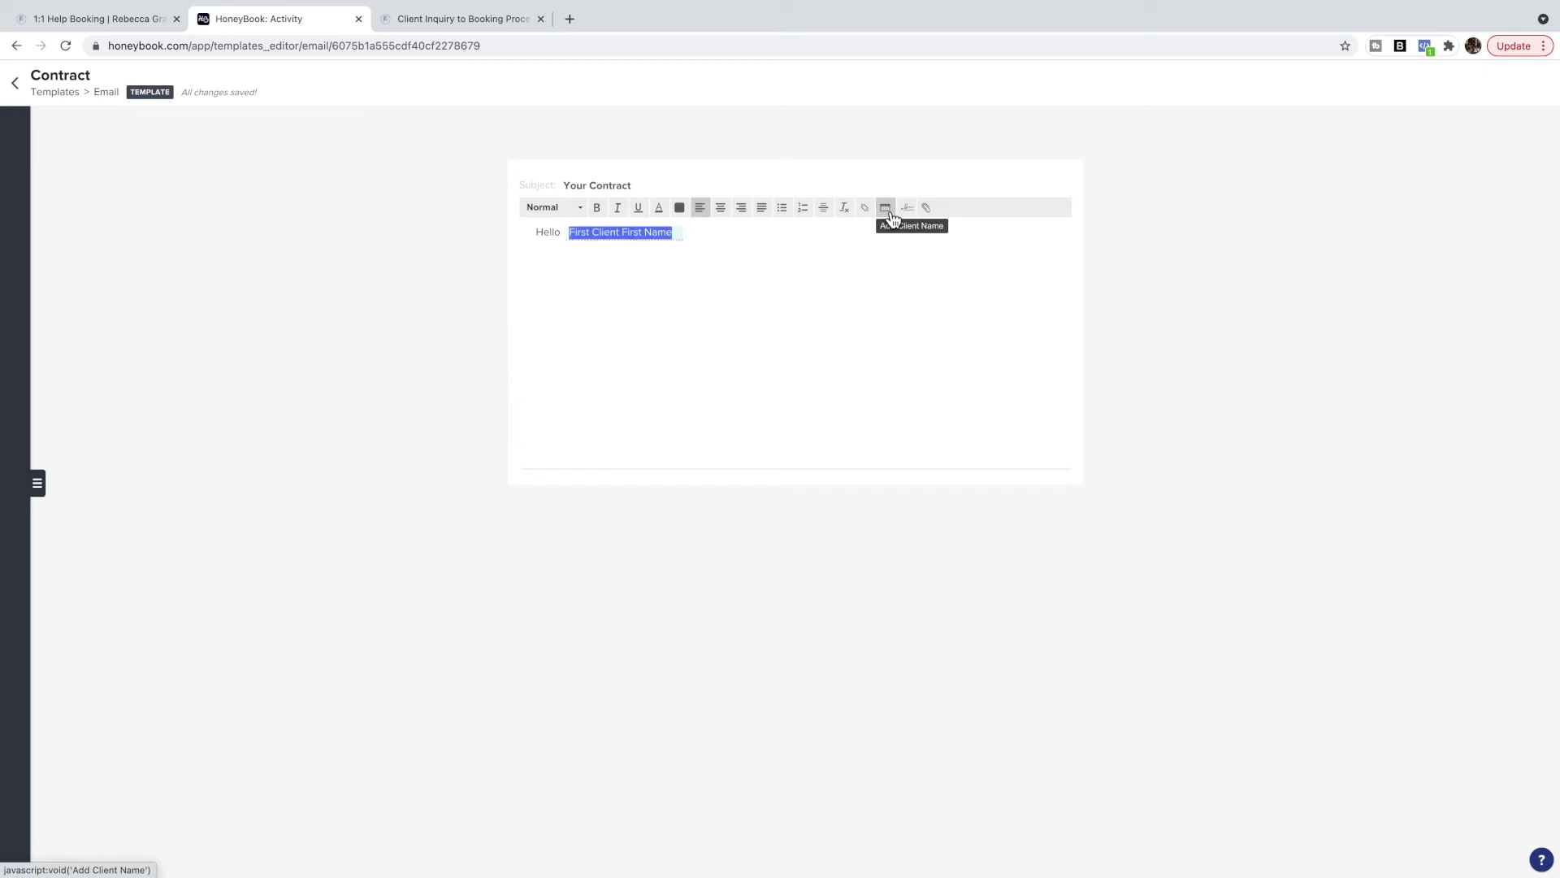
left_click(700, 241)
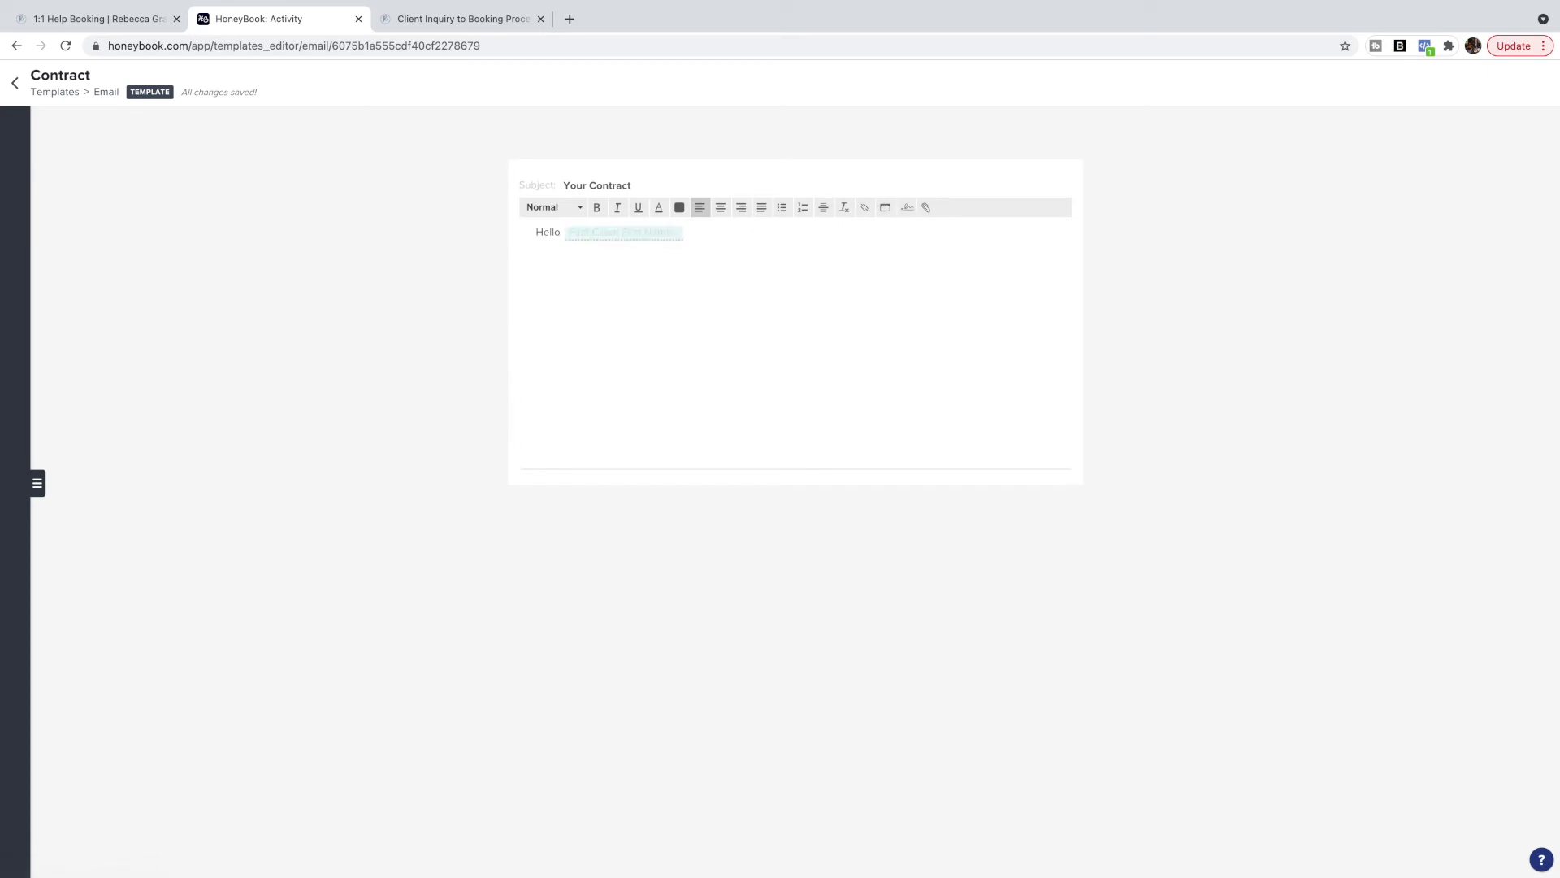
key("Return")
type("Attached is your new contract.")
left_click(910, 213)
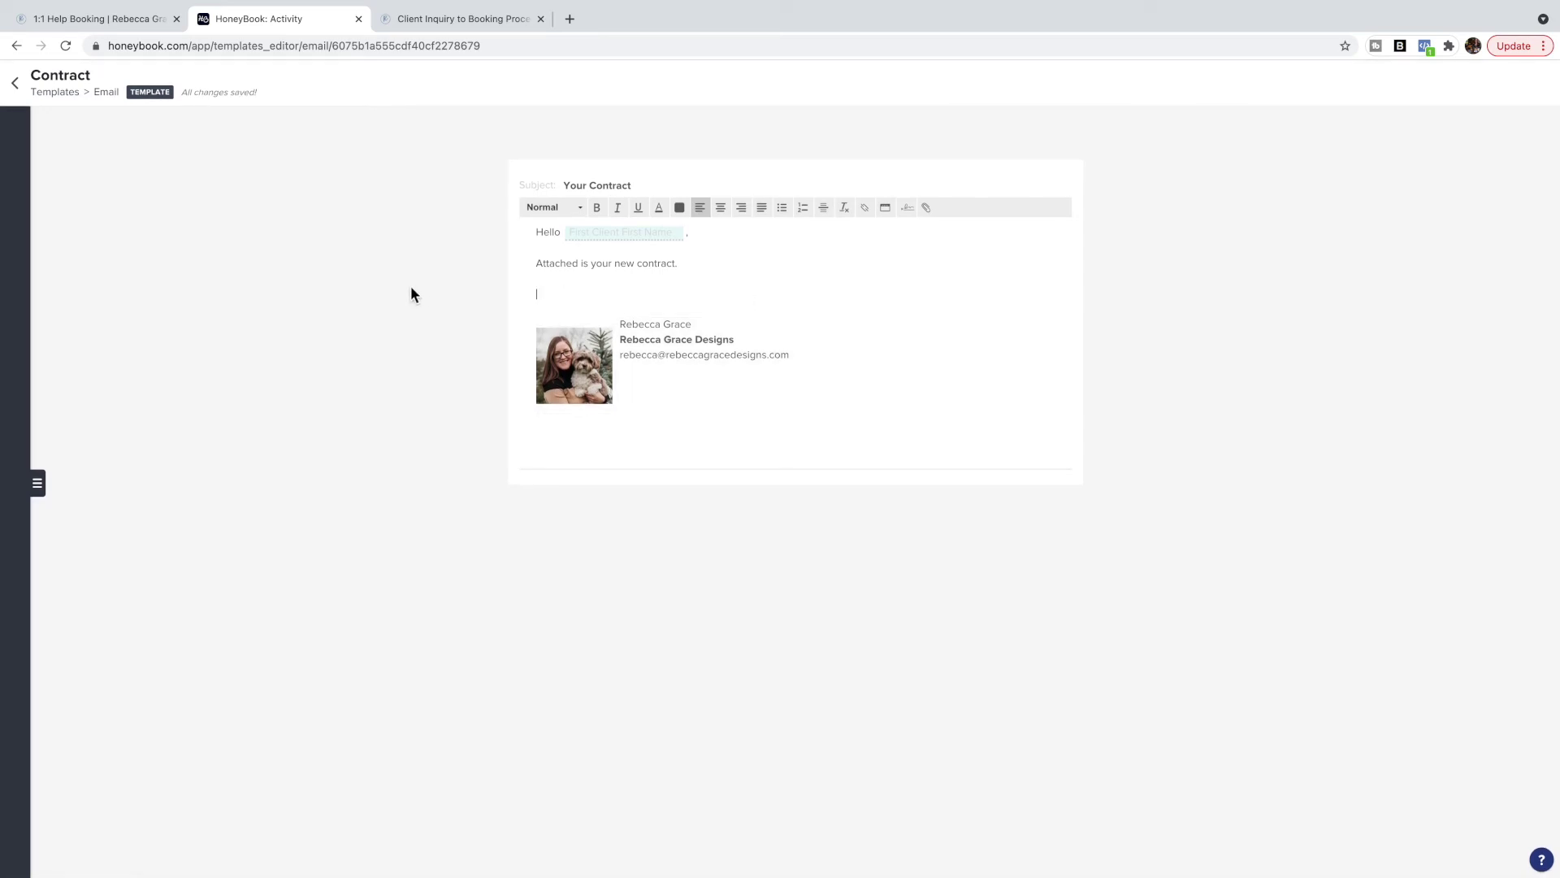
left_click(14, 83)
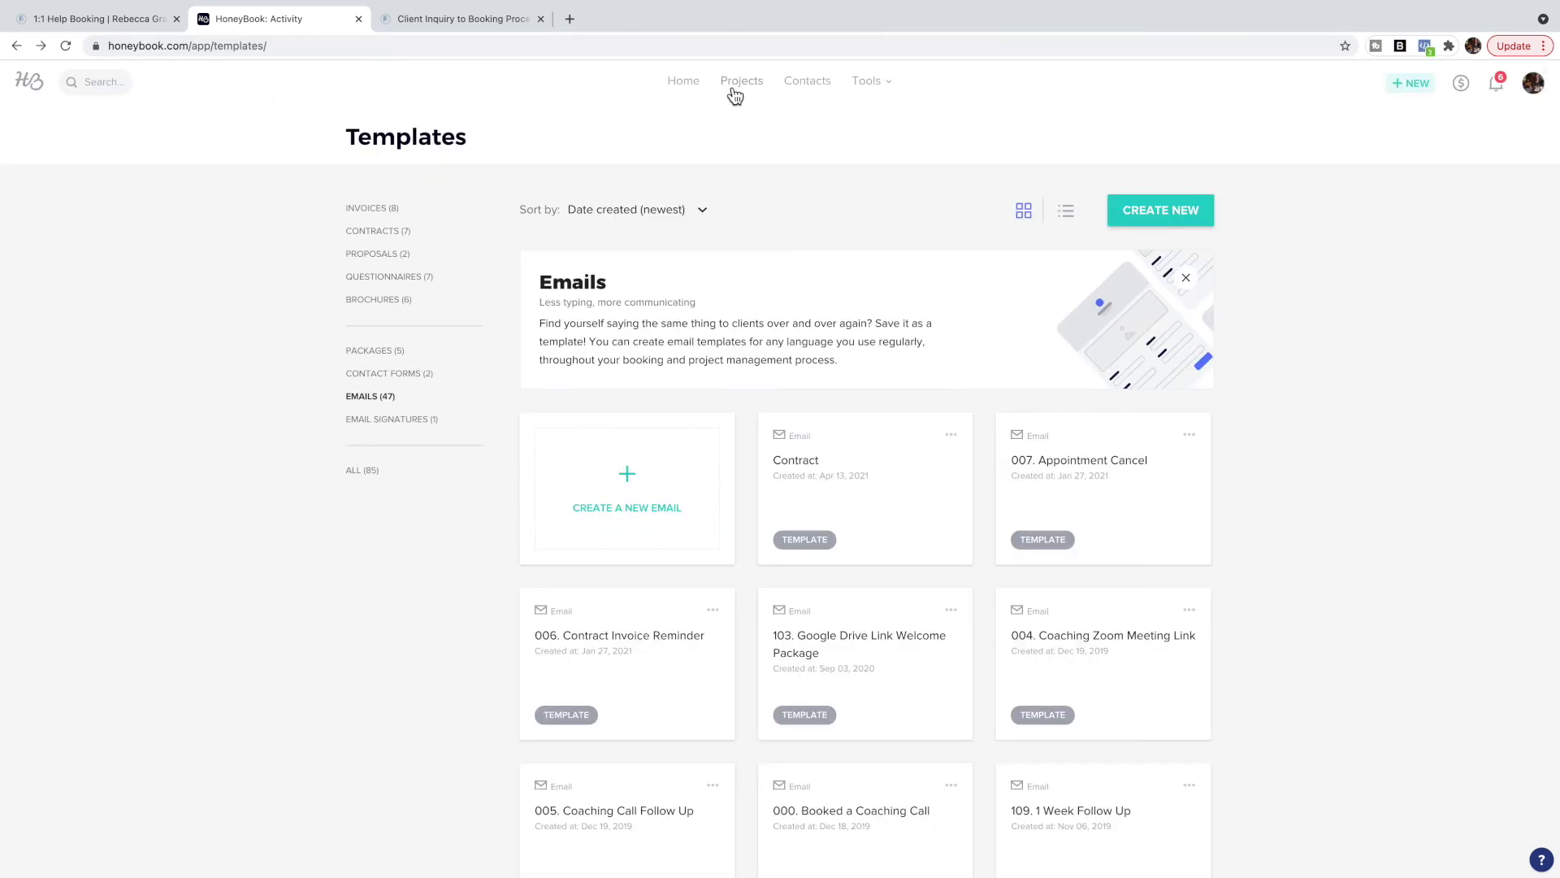
Open the client's inquiry project from Projects and start a reply email.
left_click(739, 84)
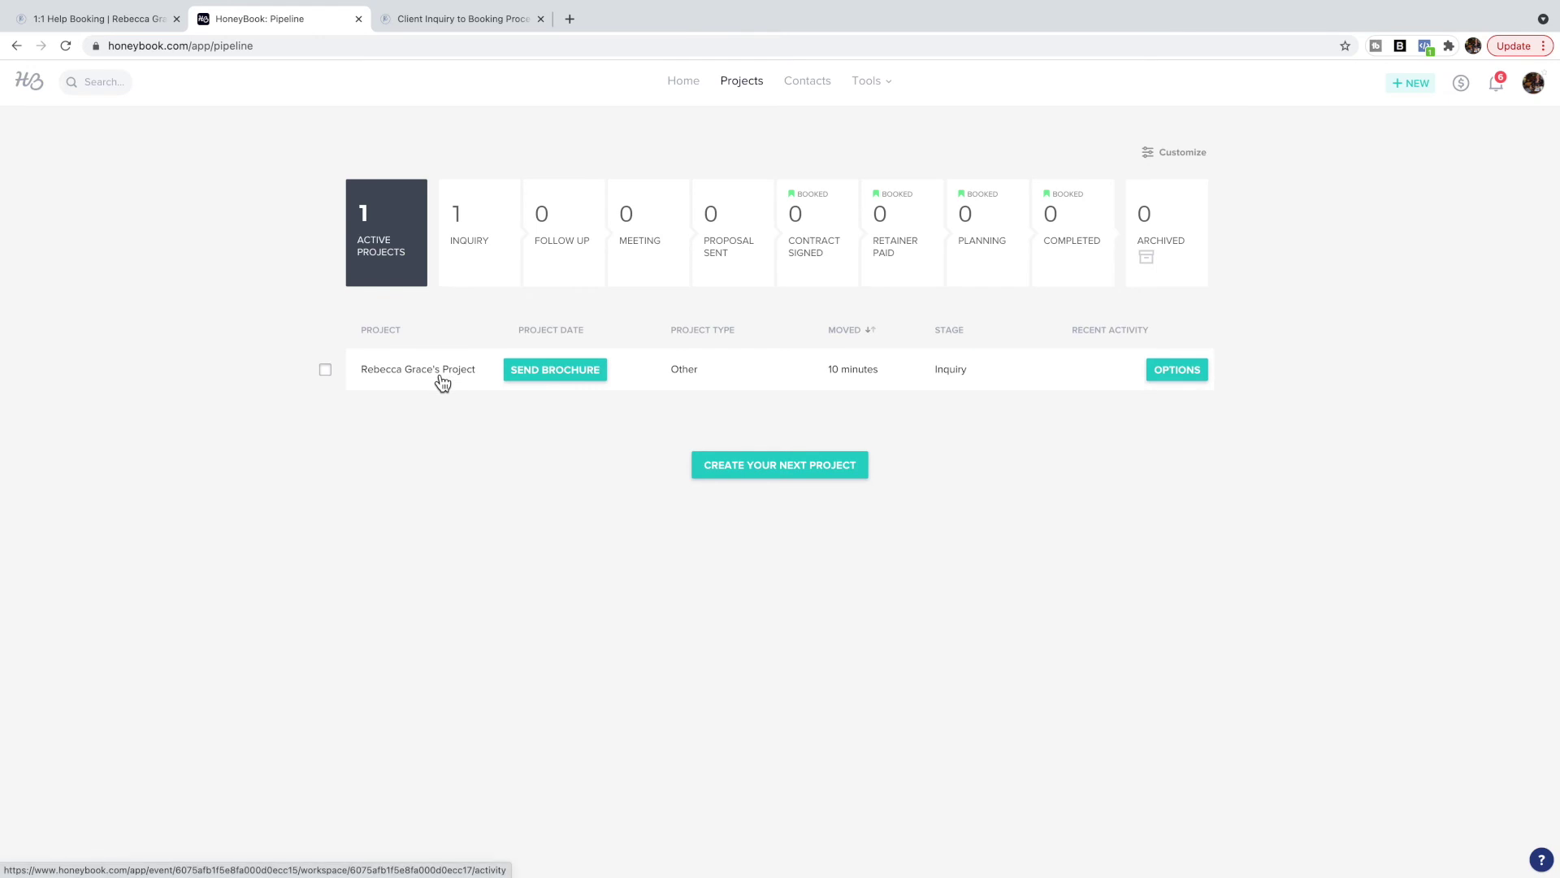
left_click(439, 372)
scroll(487, 407, "down", 3)
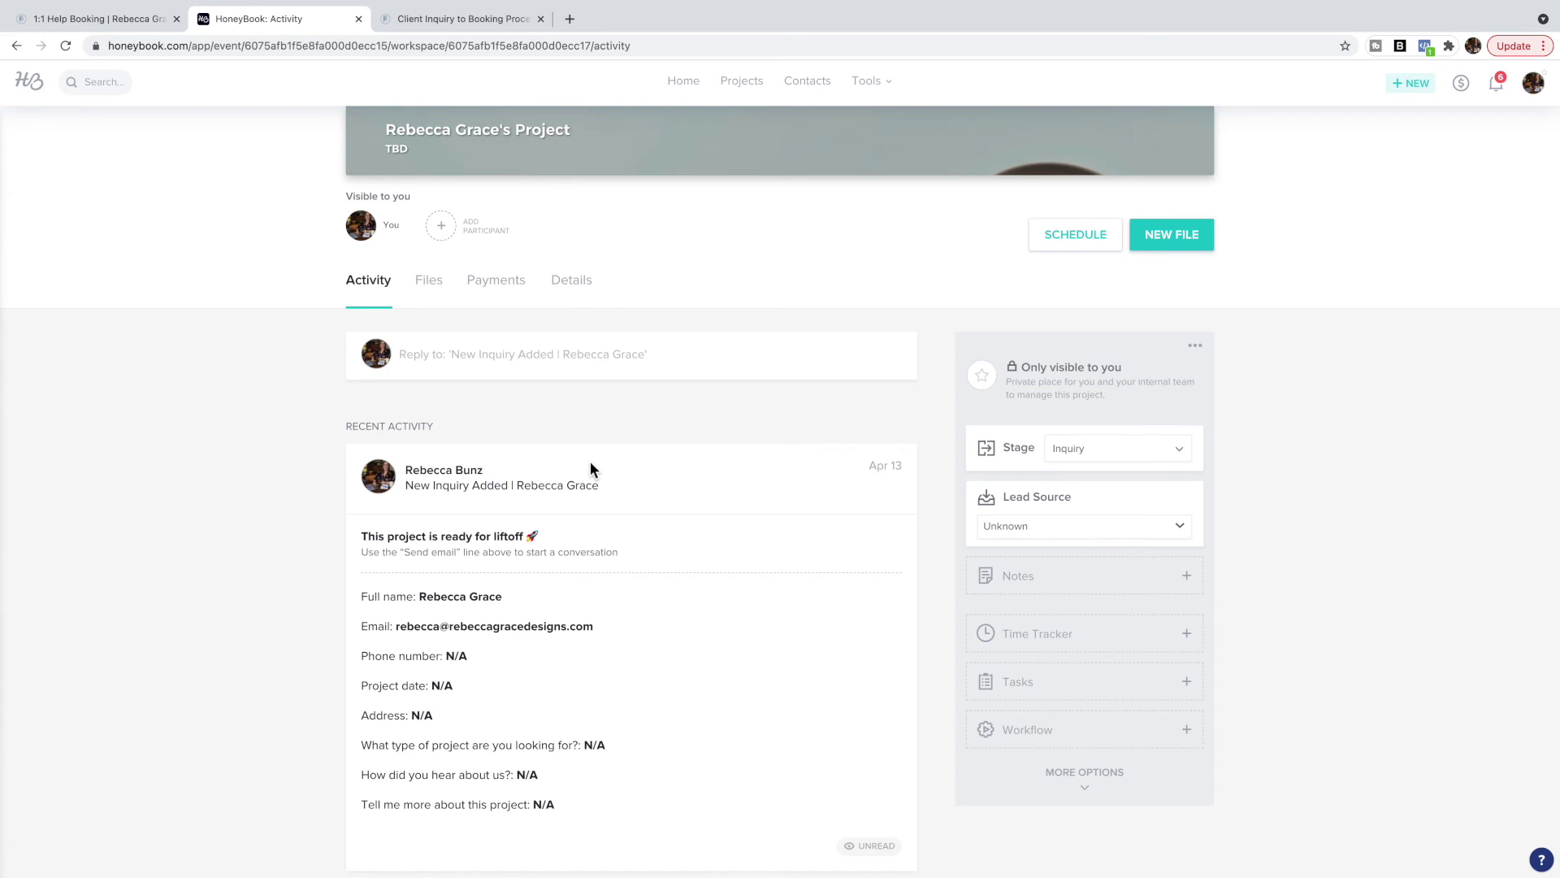
scroll(591, 468, "up", 1)
left_click(479, 406)
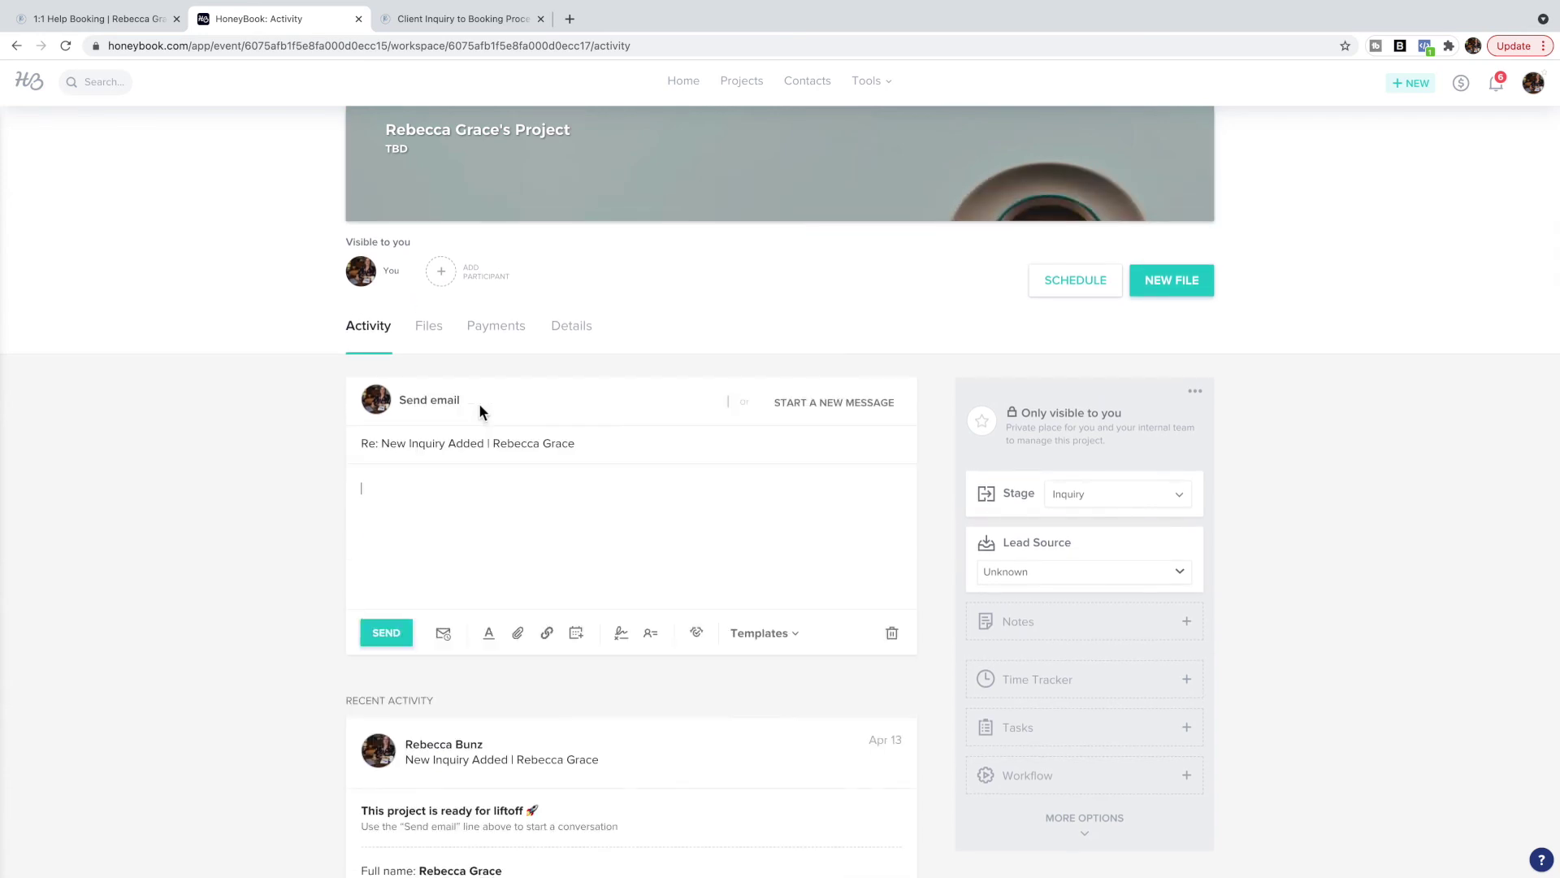
Load the Contract template into the reply from the templates list.
left_click(765, 640)
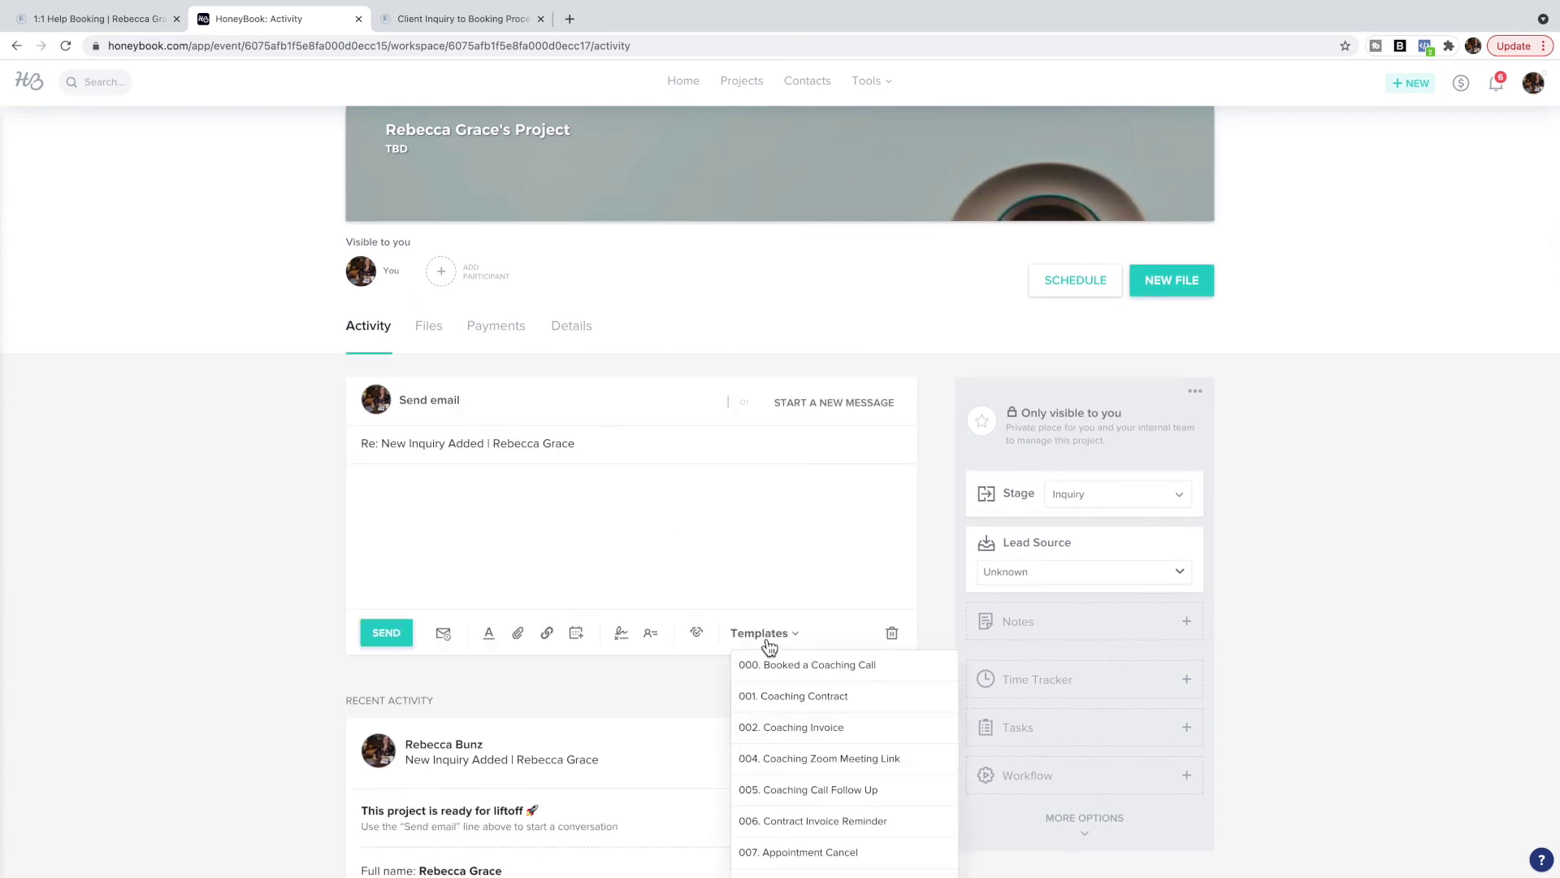
scroll(813, 651, "down", 5)
scroll(815, 653, "down", 10)
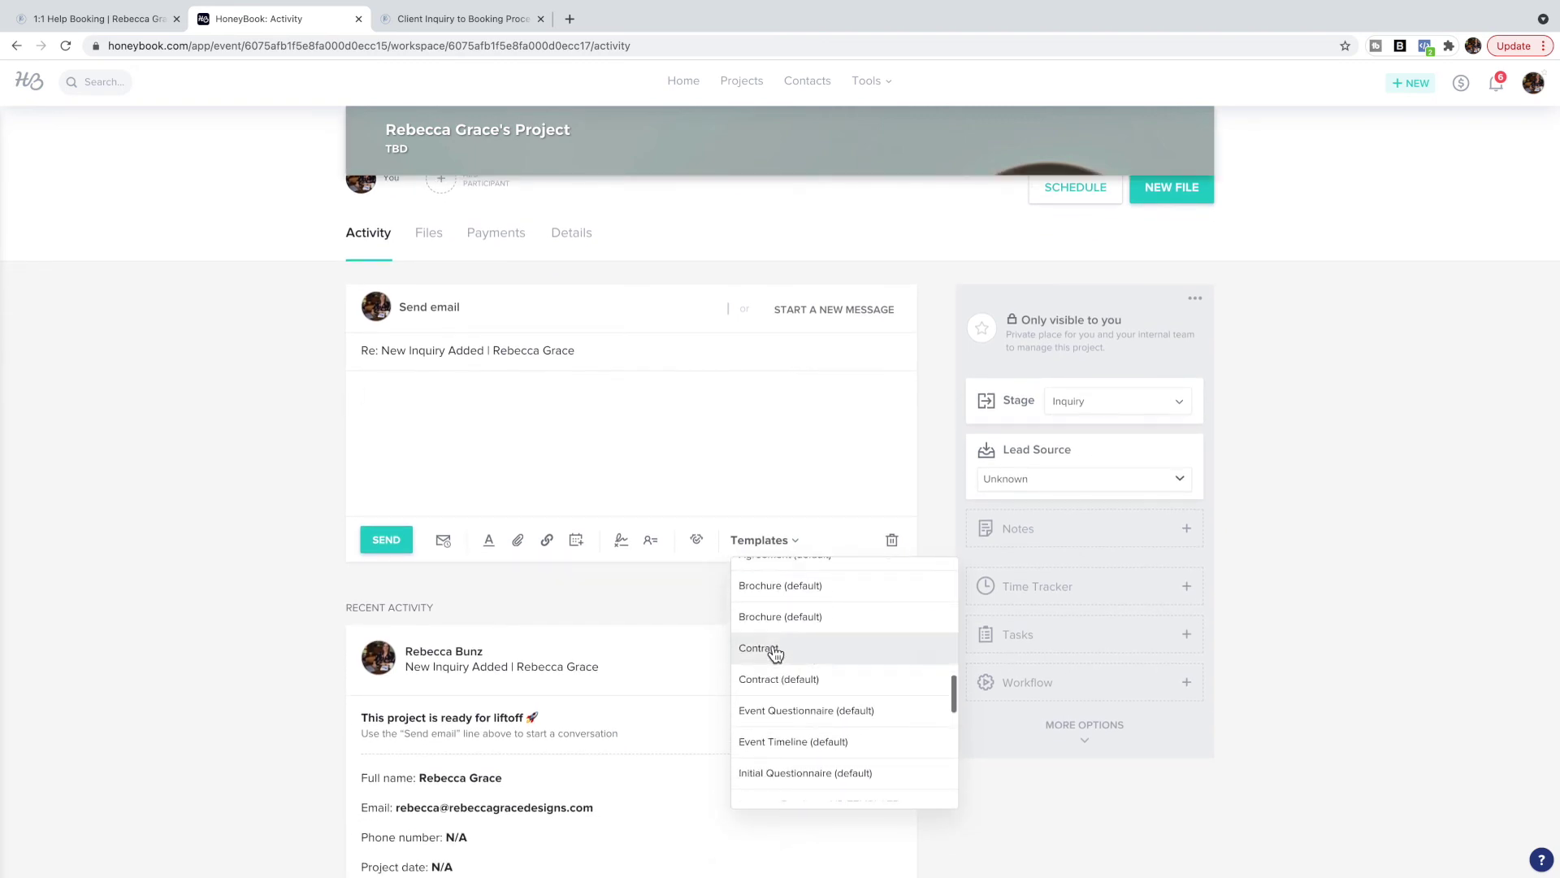
left_click(773, 651)
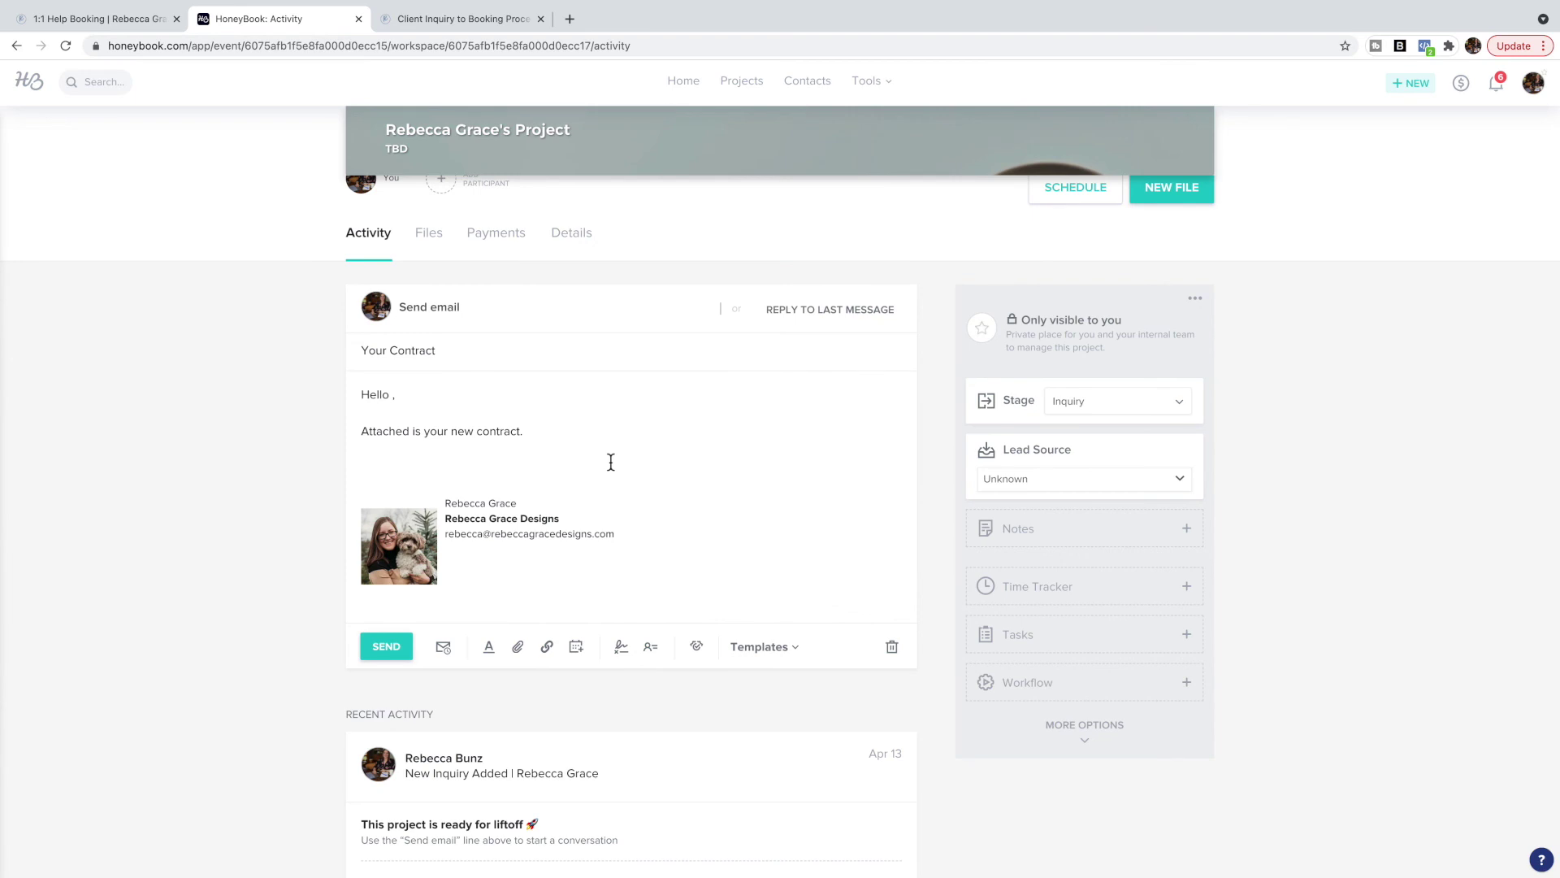